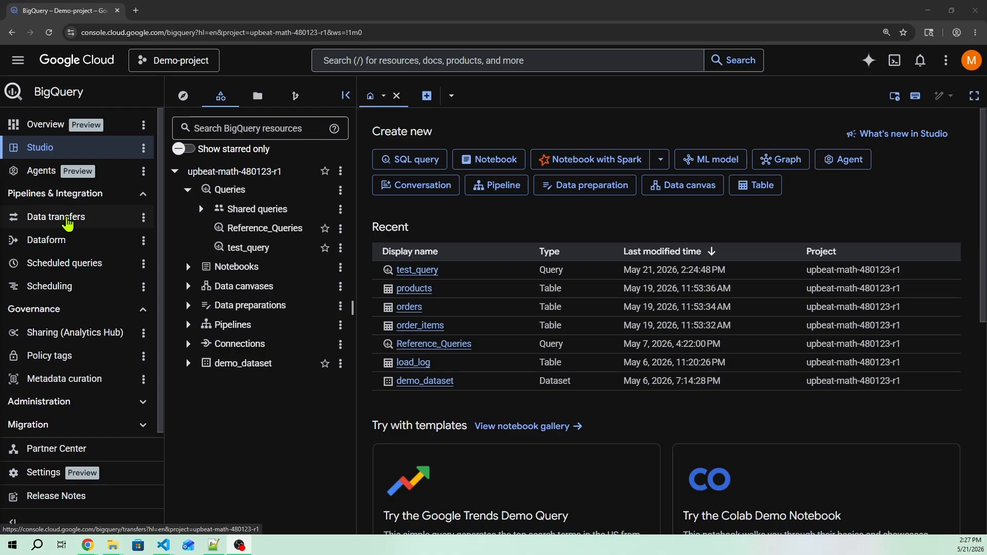
Start creating a new BigQuery data transfer with Google Cloud Storage as its source.
{"action": "left_click", "coordinate": [62, 218]}
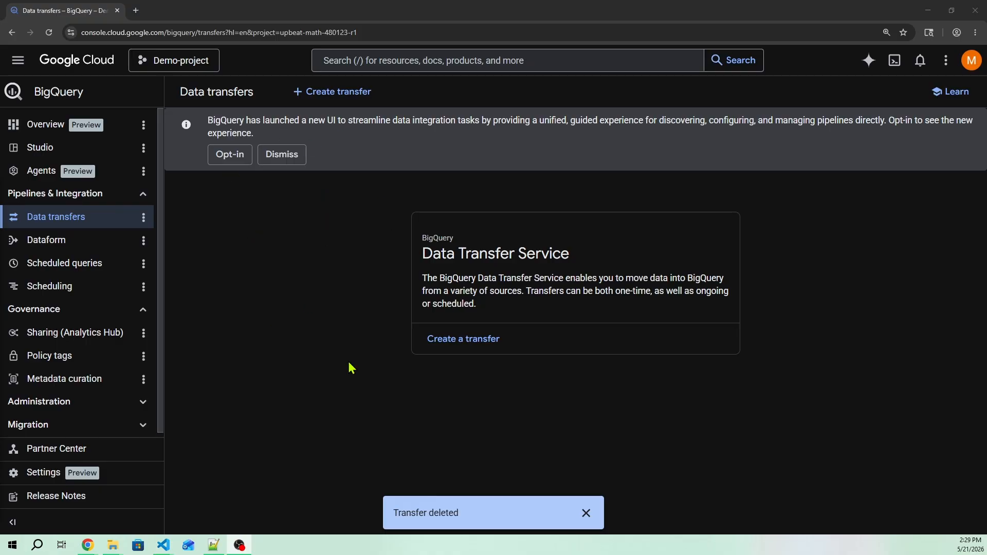
{"action": "left_click", "coordinate": [312, 97]}
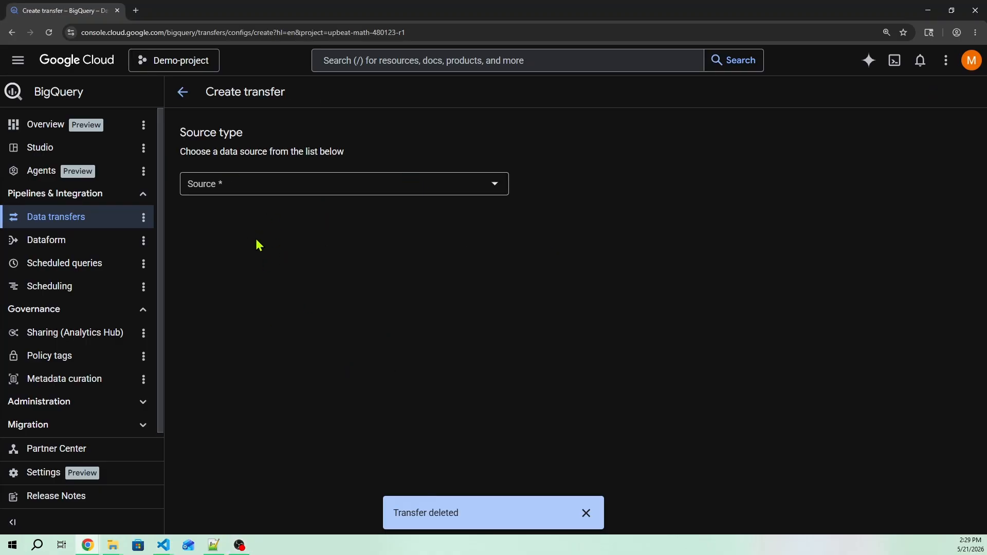
{"action": "left_click", "coordinate": [237, 187]}
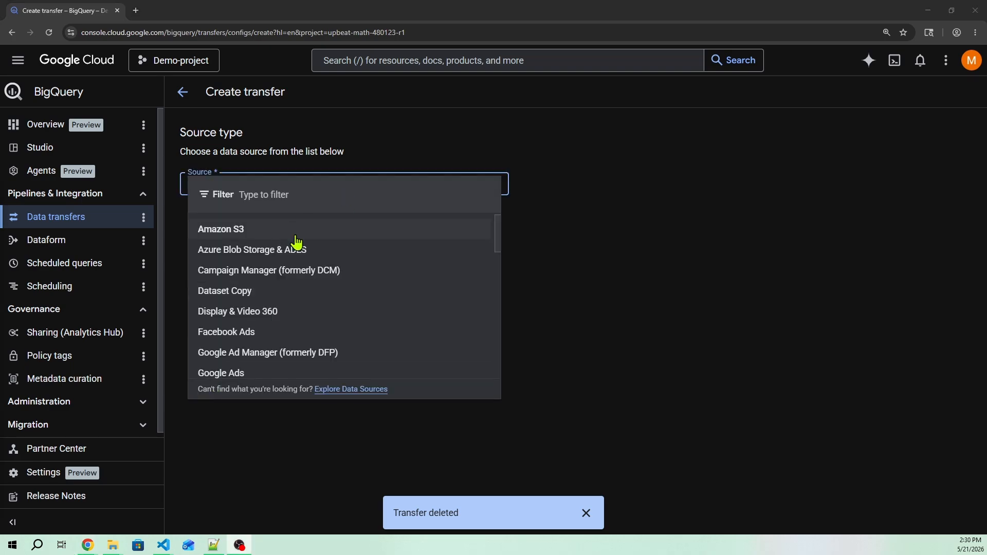
{"action": "scroll", "coordinate": [331, 312], "scroll_direction": "down", "scroll_amount": 2}
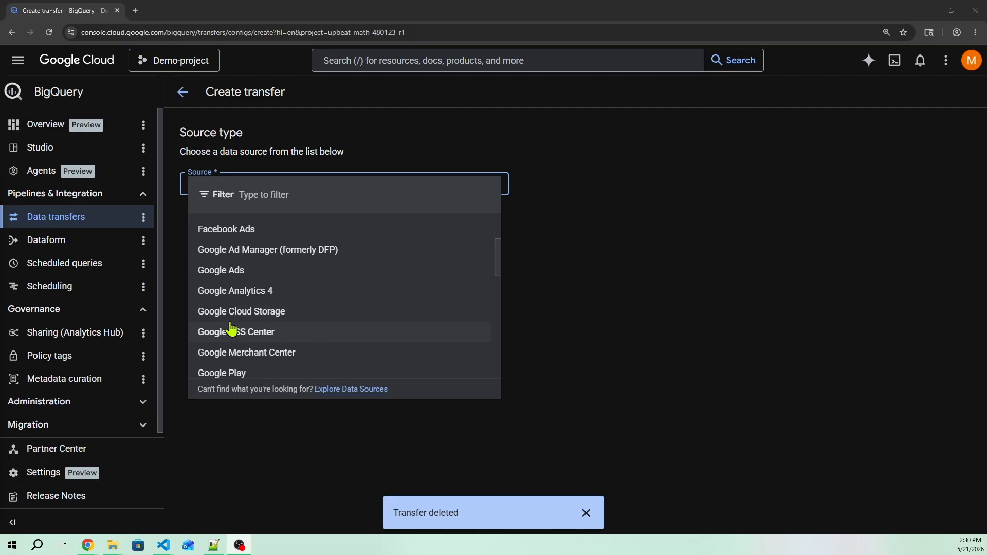
{"action": "left_click", "coordinate": [299, 314]}
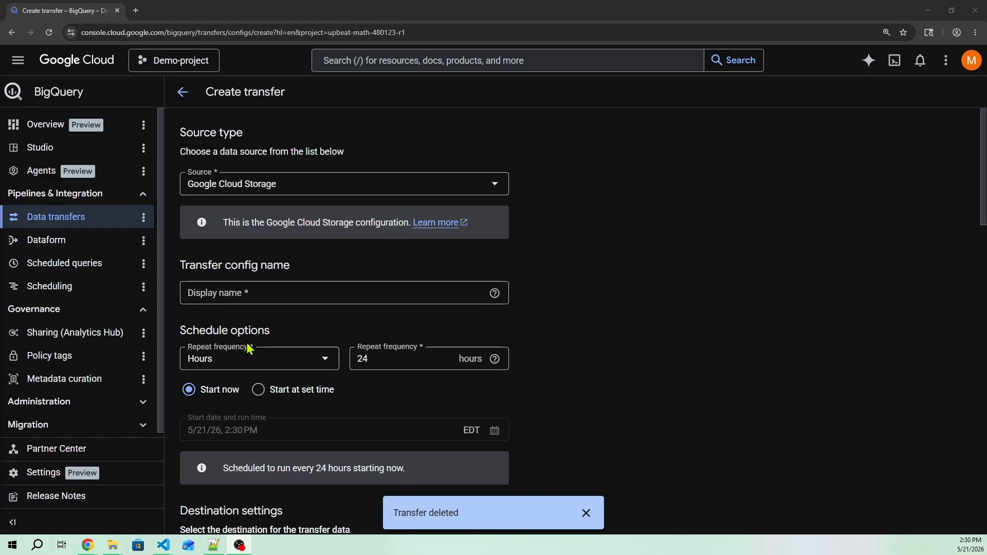
Change the transfer source to PostgreSQL and look over its connection fields and the other available data sources.
{"action": "scroll", "coordinate": [261, 404], "scroll_direction": "down", "scroll_amount": 1}
{"action": "scroll", "coordinate": [261, 404], "scroll_direction": "down", "scroll_amount": 2}
{"action": "scroll", "coordinate": [261, 403], "scroll_direction": "up", "scroll_amount": 2}
{"action": "left_click", "coordinate": [286, 181]}
{"action": "scroll", "coordinate": [288, 321], "scroll_direction": "up", "scroll_amount": 2}
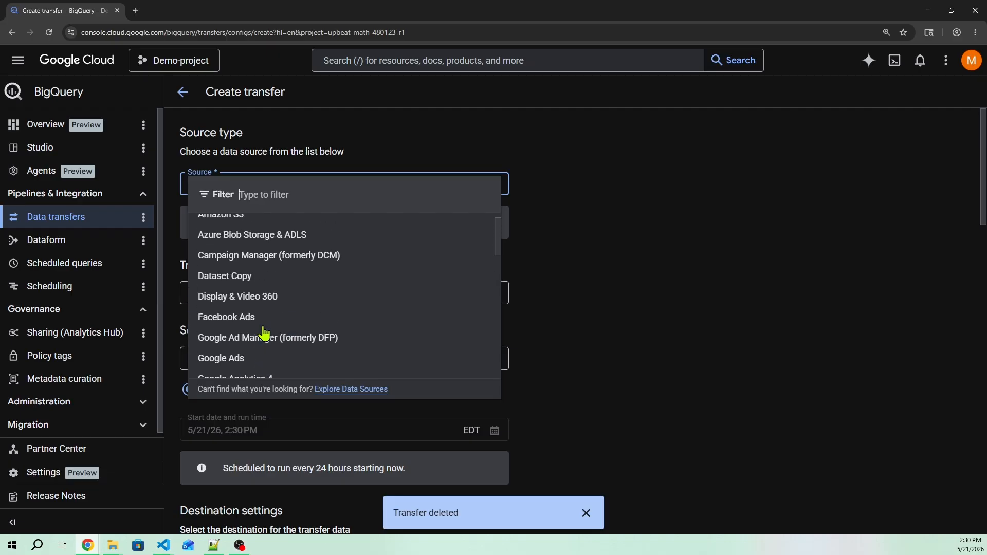
{"action": "scroll", "coordinate": [289, 319], "scroll_direction": "down", "scroll_amount": 2}
{"action": "scroll", "coordinate": [288, 320], "scroll_direction": "down", "scroll_amount": 6}
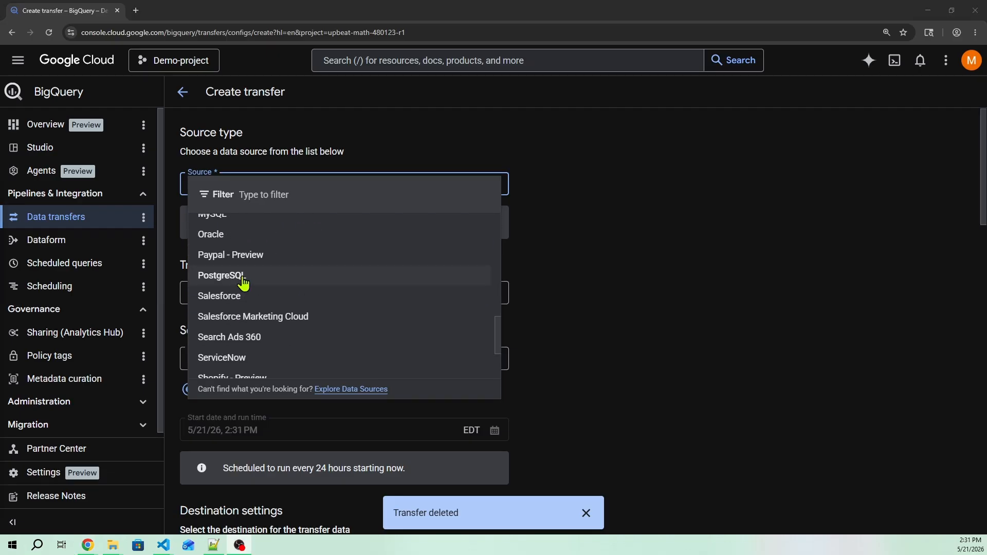
{"action": "left_click", "coordinate": [243, 278]}
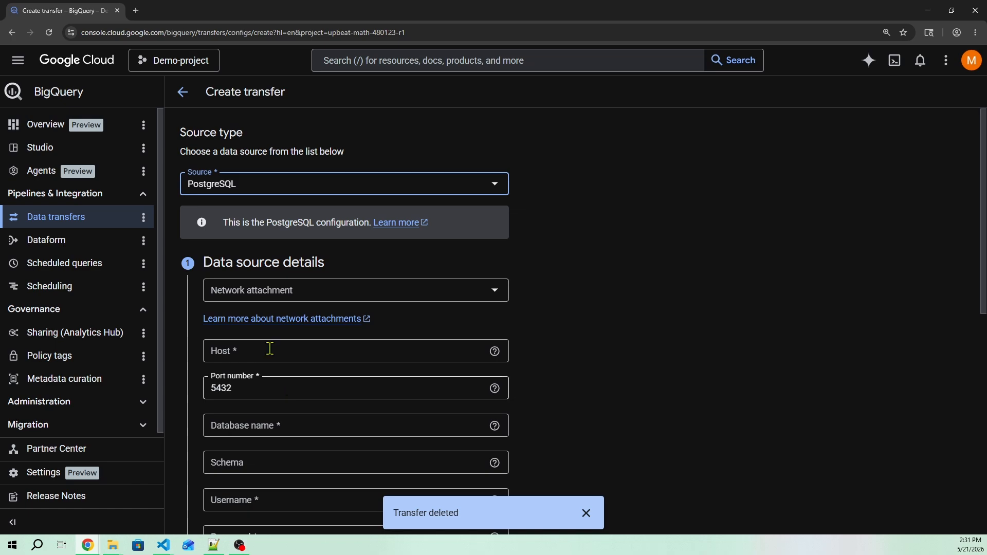
{"action": "scroll", "coordinate": [399, 351], "scroll_direction": "down", "scroll_amount": 3}
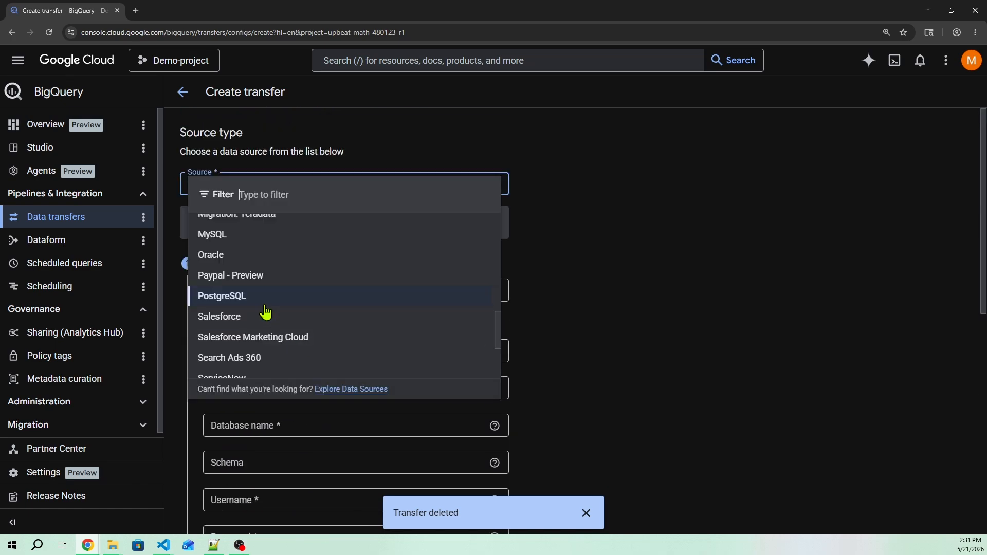
{"action": "scroll", "coordinate": [265, 314], "scroll_direction": "up", "scroll_amount": 8}
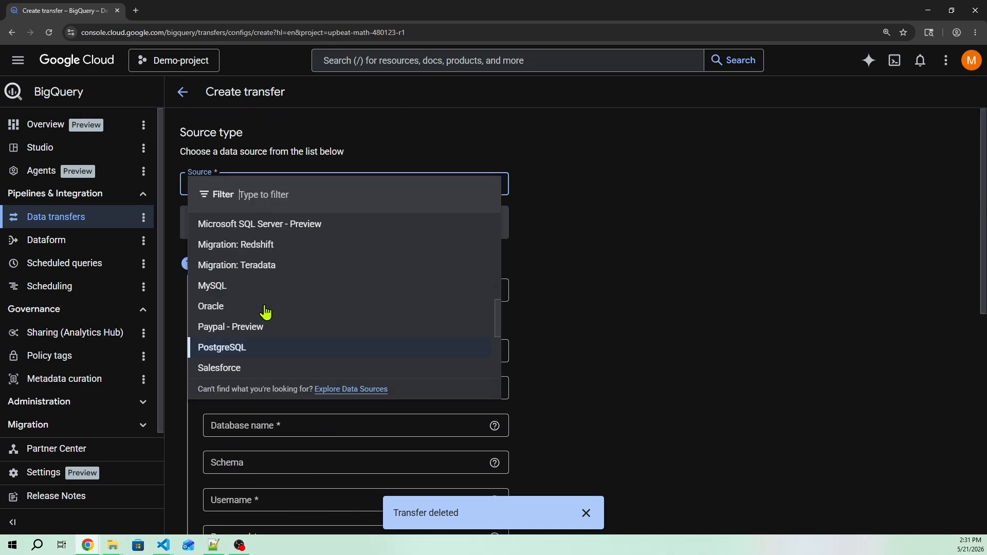
{"action": "scroll", "coordinate": [268, 353], "scroll_direction": "down", "scroll_amount": 2}
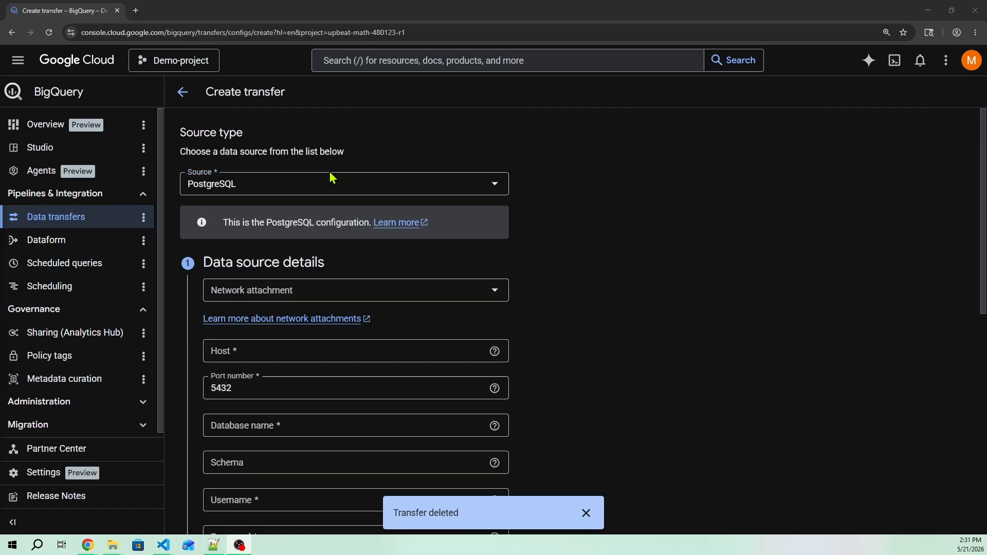
Set the transfer source back to Google Cloud Storage.
{"action": "left_click", "coordinate": [331, 181]}
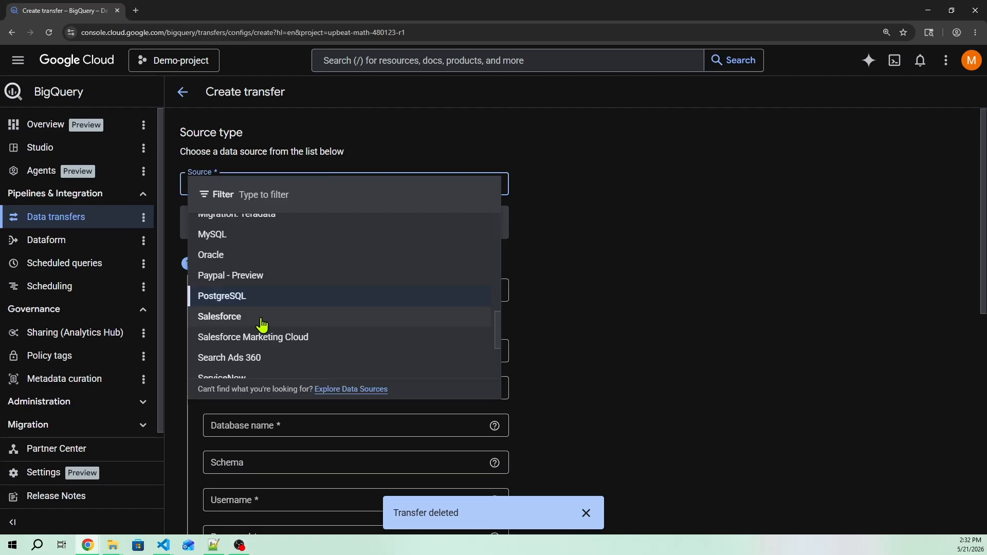
{"action": "scroll", "coordinate": [262, 325], "scroll_direction": "up", "scroll_amount": 6}
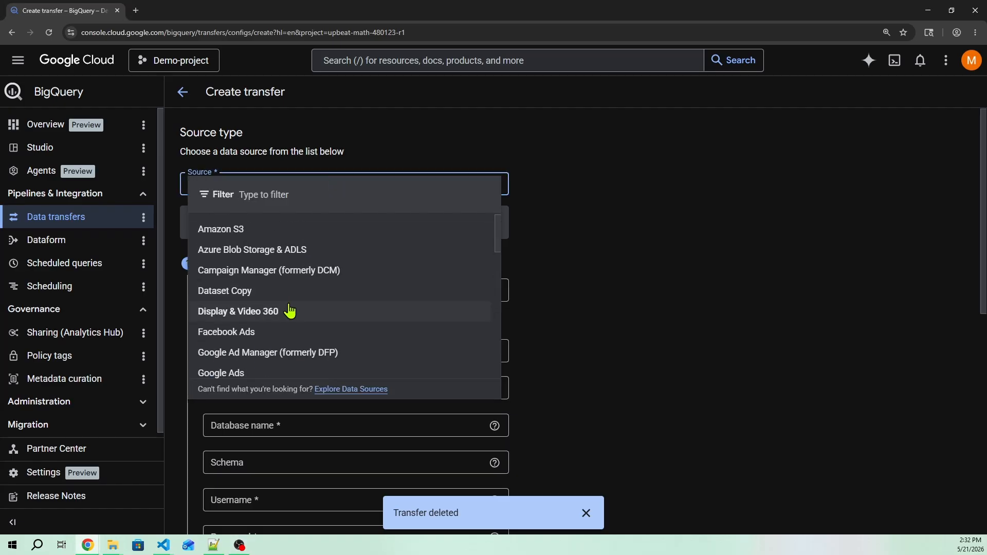
{"action": "scroll", "coordinate": [254, 328], "scroll_direction": "down", "scroll_amount": 2}
{"action": "left_click", "coordinate": [254, 321]}
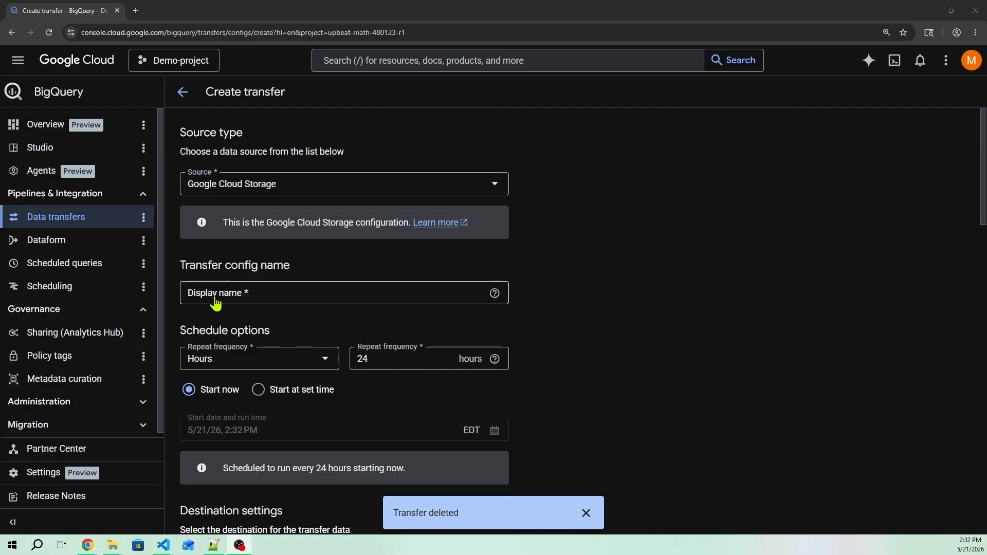
Name the transfer config gcs-to-bq and set its repeat frequency to Days.
{"action": "left_click", "coordinate": [288, 294]}
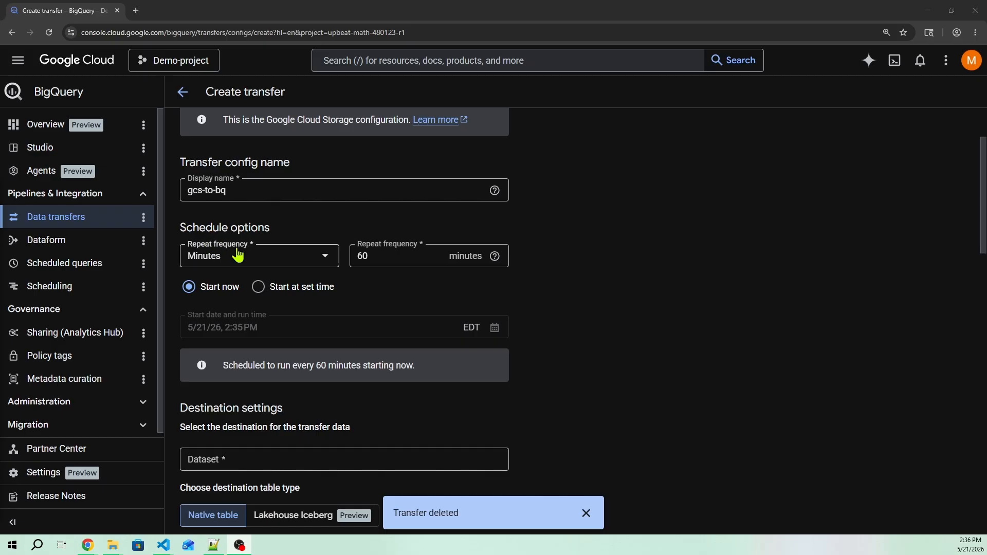
{"action": "left_click", "coordinate": [272, 255]}
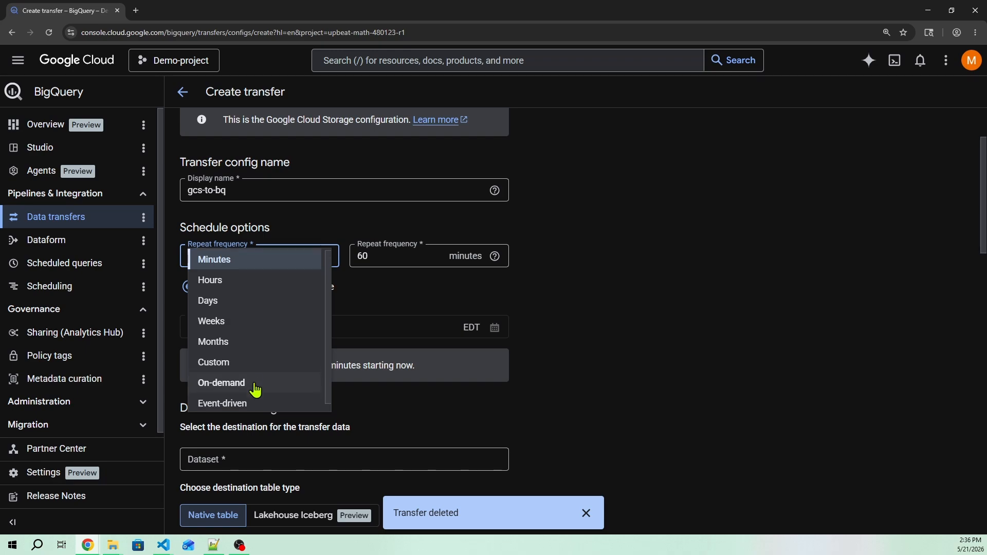
{"action": "scroll", "coordinate": [238, 392], "scroll_direction": "down", "scroll_amount": 1}
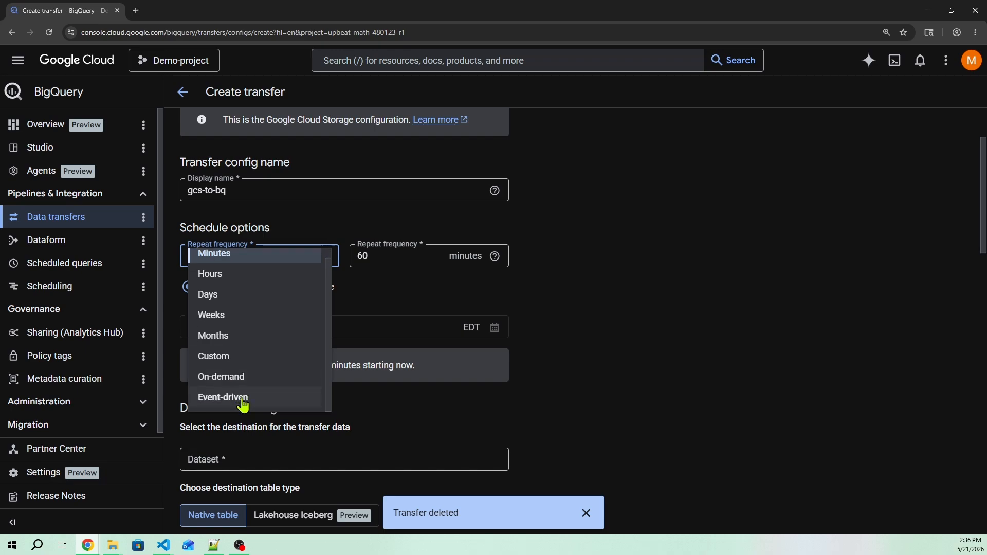
{"action": "left_click", "coordinate": [224, 302]}
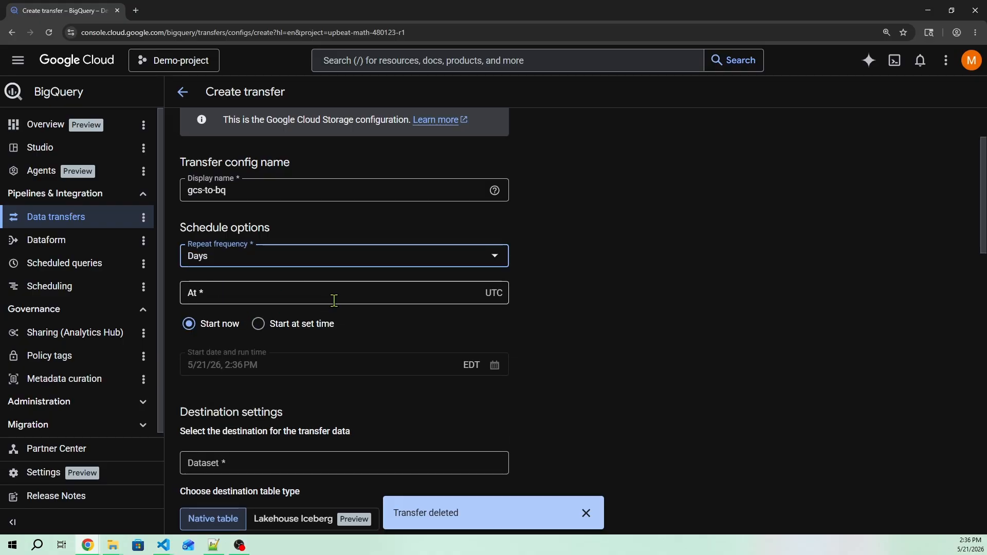
Switch the repeat frequency to Custom and show the help on custom schedule formats.
{"action": "left_click", "coordinate": [498, 257]}
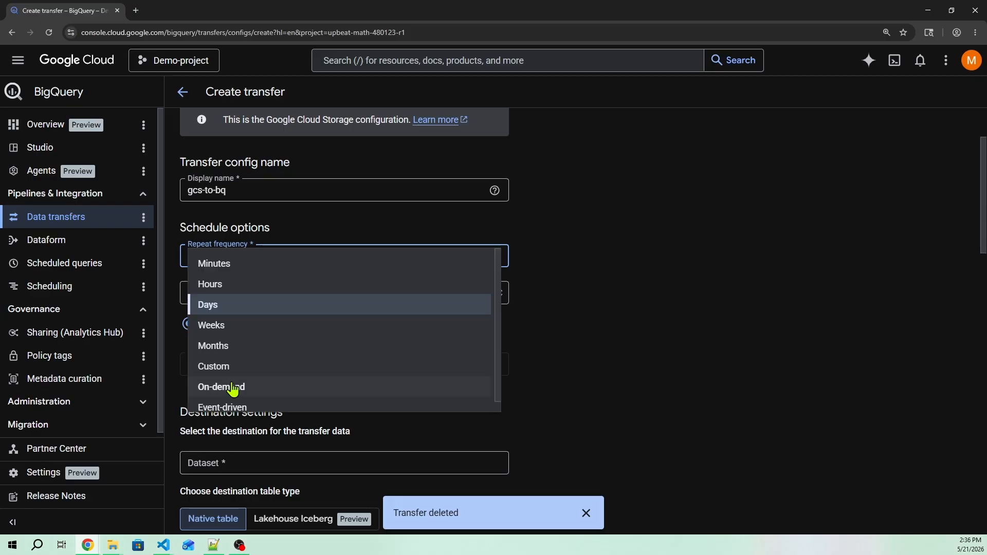
{"action": "left_click", "coordinate": [227, 367]}
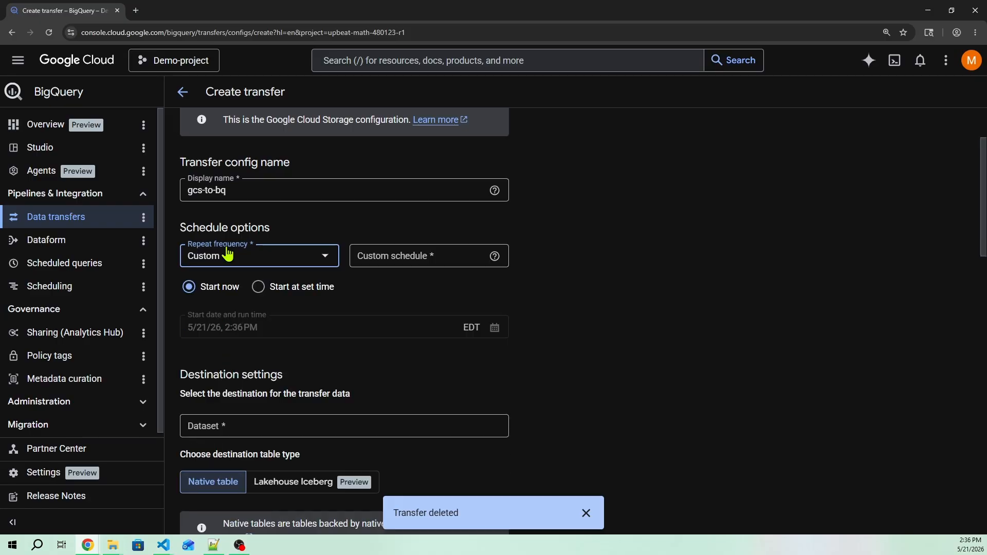
{"action": "left_click", "coordinate": [493, 258]}
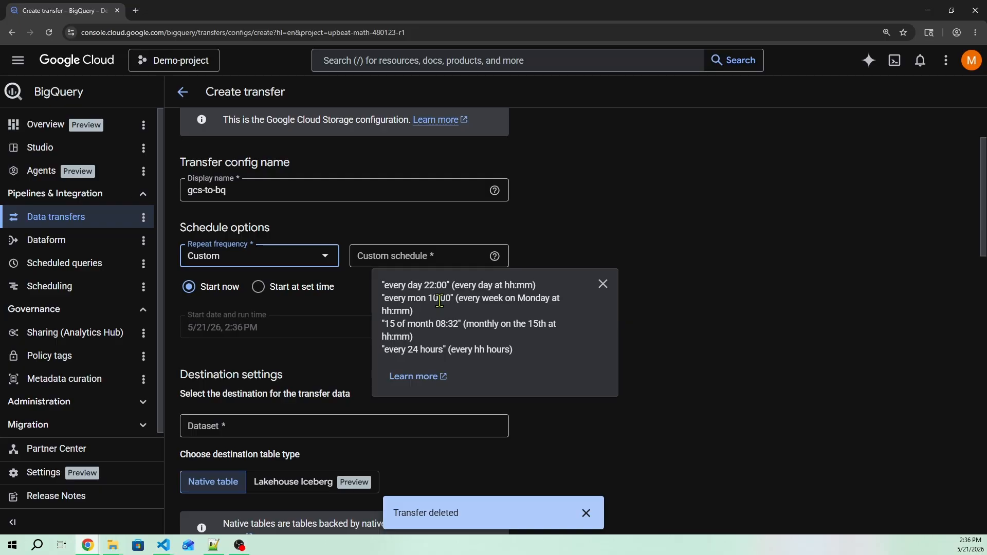
Try the On-demand repeat frequency, followed by the Event-driven one.
{"action": "left_click", "coordinate": [326, 257]}
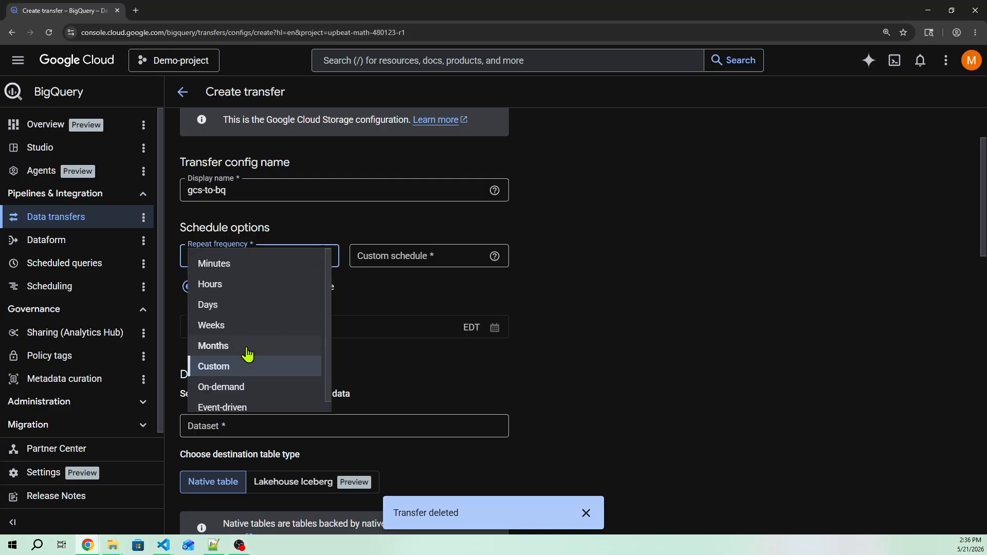
{"action": "left_click", "coordinate": [235, 392]}
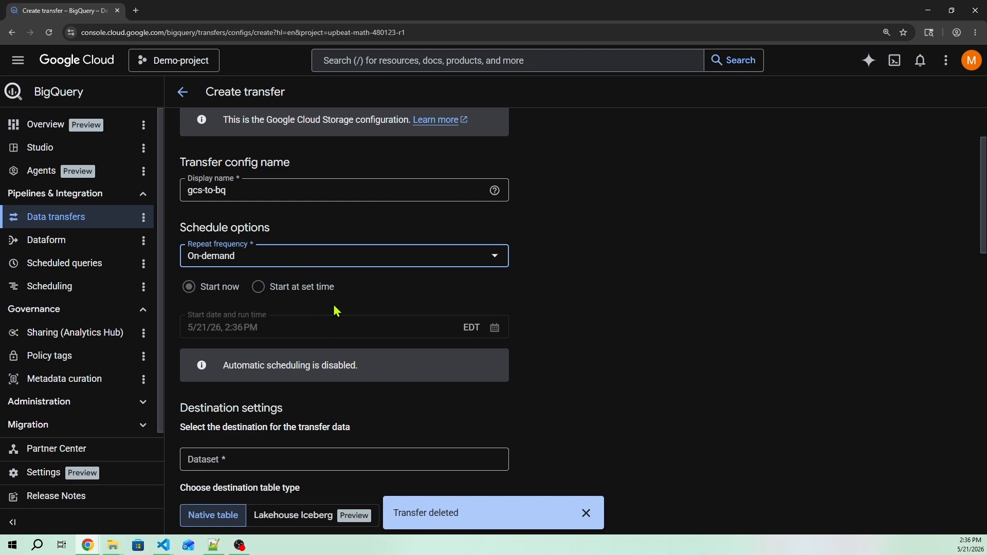
{"action": "left_click", "coordinate": [294, 259]}
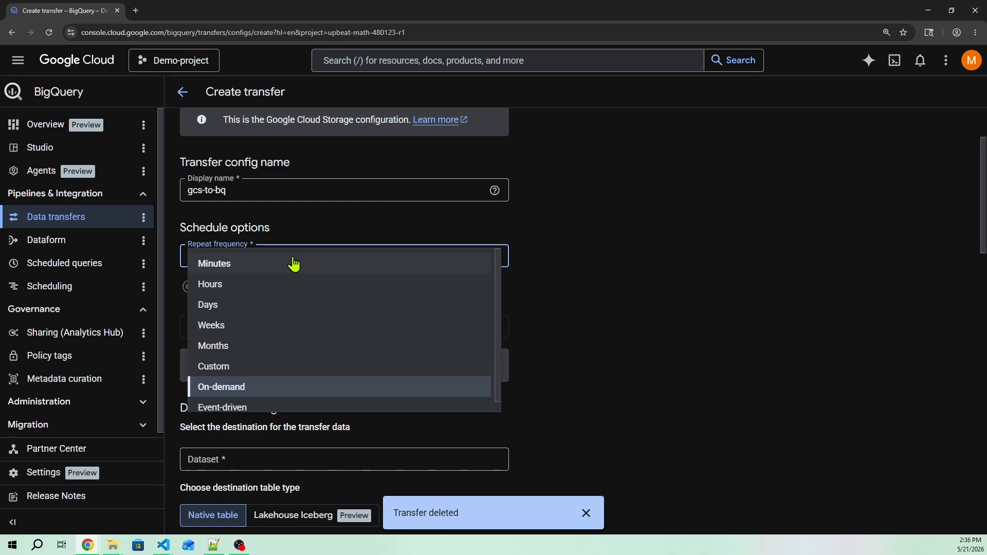
{"action": "left_click", "coordinate": [234, 400]}
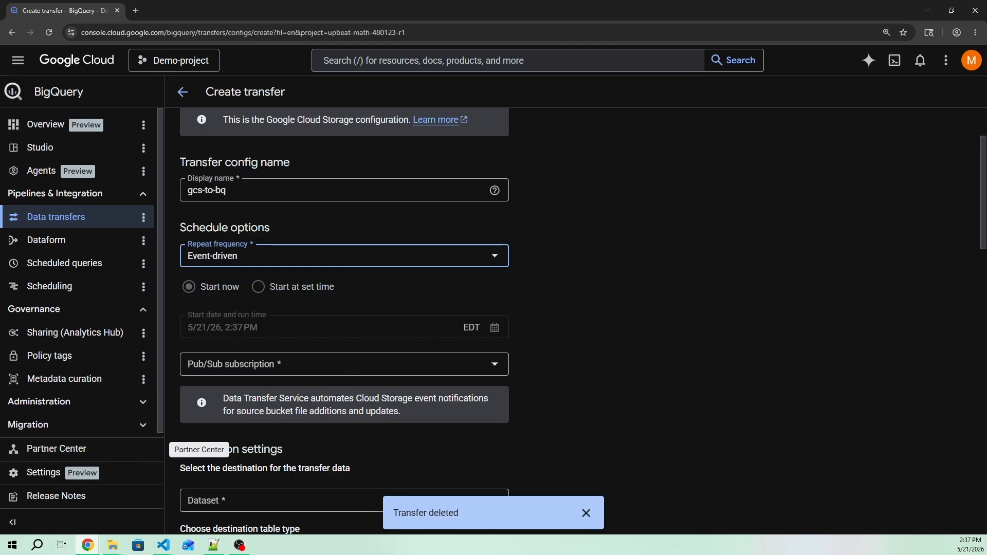
Schedule the transfer to repeat in Days, running at 10:00 UTC.
{"action": "left_click", "coordinate": [286, 260]}
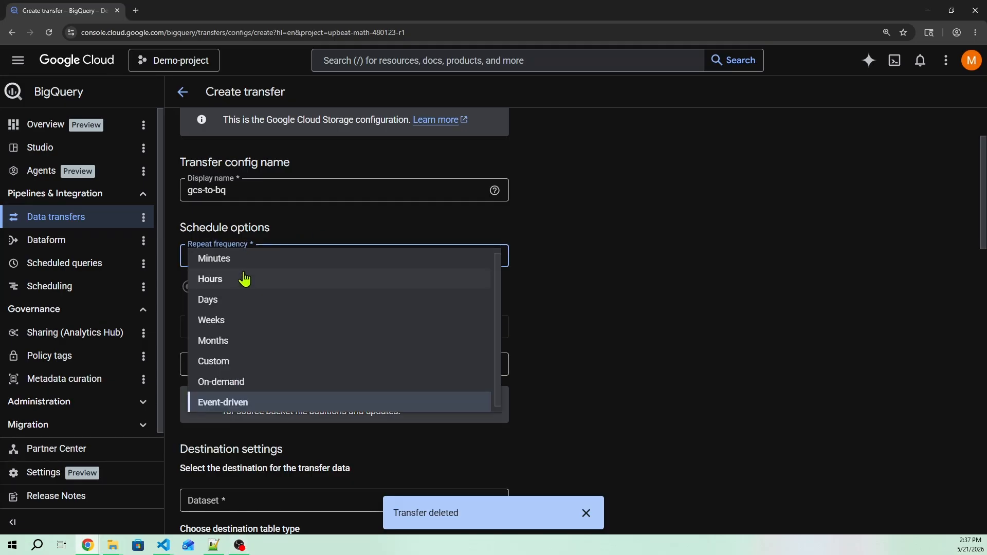
{"action": "left_click", "coordinate": [222, 300]}
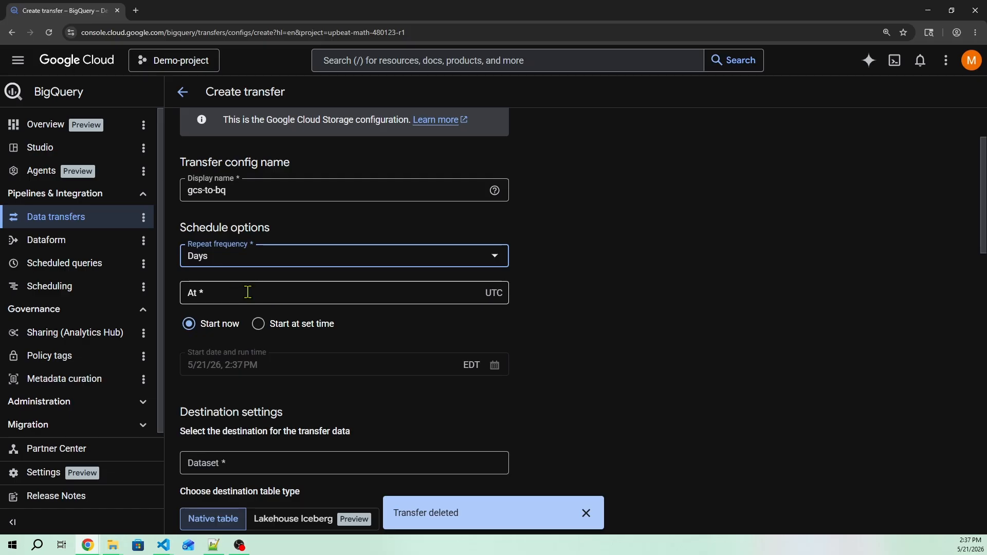
{"action": "left_click", "coordinate": [248, 292]}
{"action": "type", "text": "10:0"}
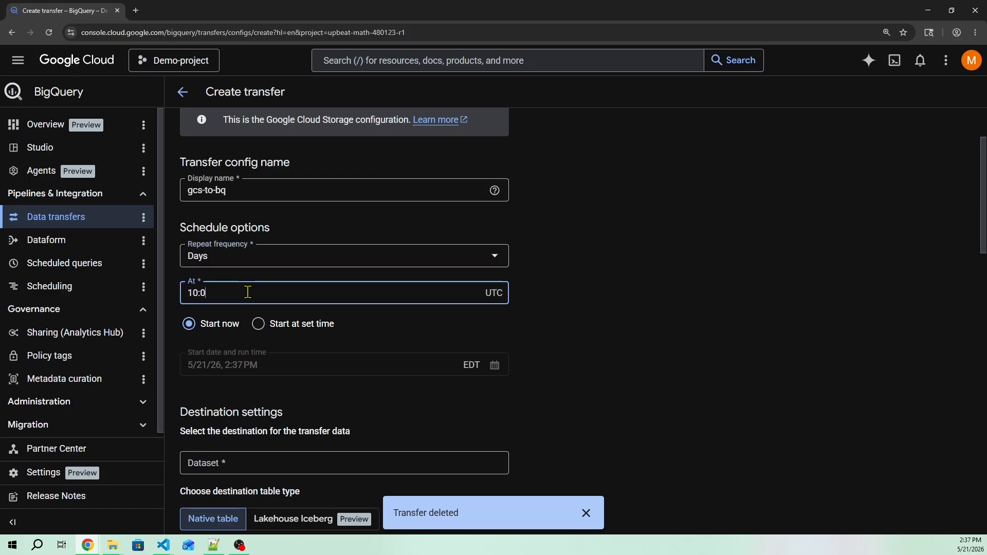
{"action": "type", "text": "0"}
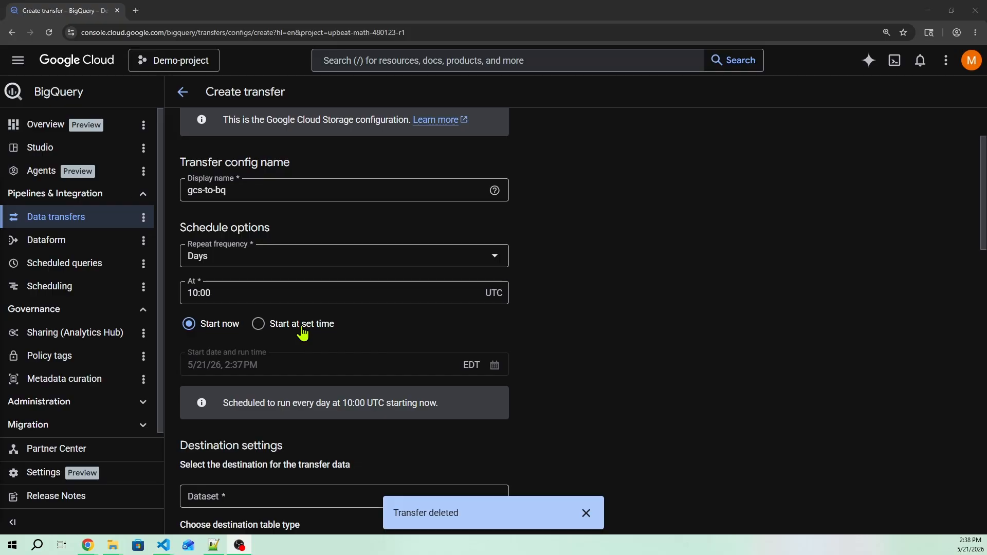
Look over the destination settings, and open BigQuery Studio in a new browser tab and switch to it.
{"action": "scroll", "coordinate": [302, 334], "scroll_direction": "down", "scroll_amount": 1}
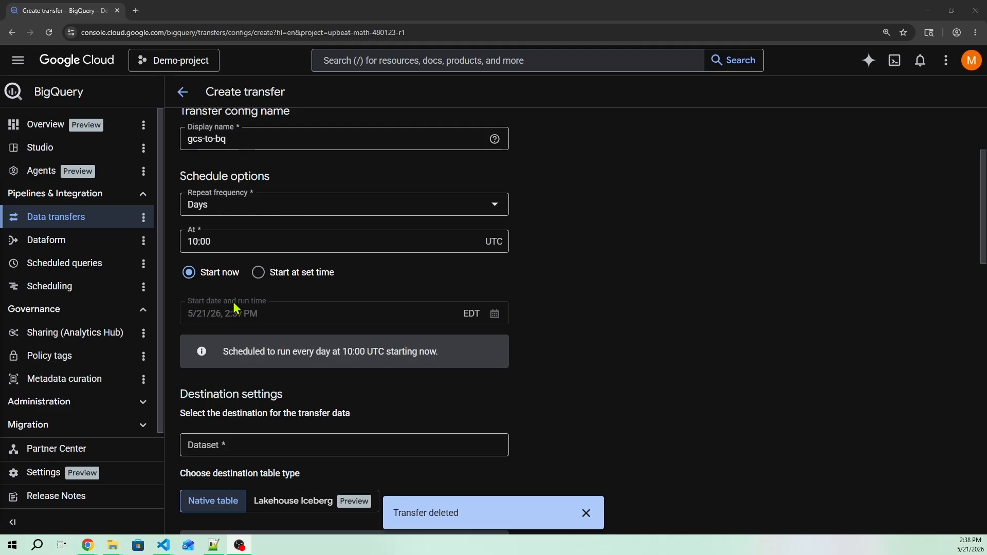
{"action": "scroll", "coordinate": [221, 288], "scroll_direction": "down", "scroll_amount": 1}
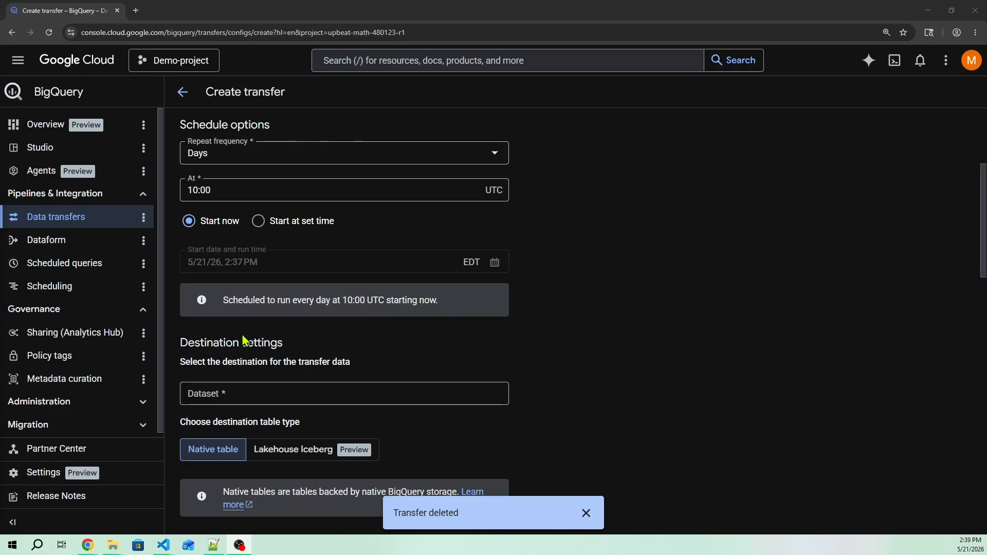
{"action": "scroll", "coordinate": [243, 340], "scroll_direction": "down", "scroll_amount": 3}
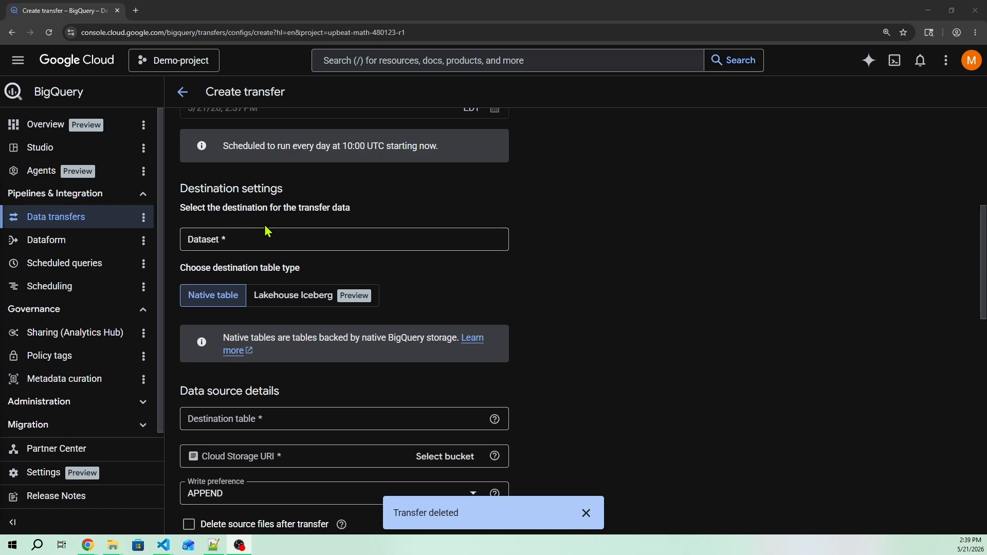
{"action": "right_click", "coordinate": [41, 153]}
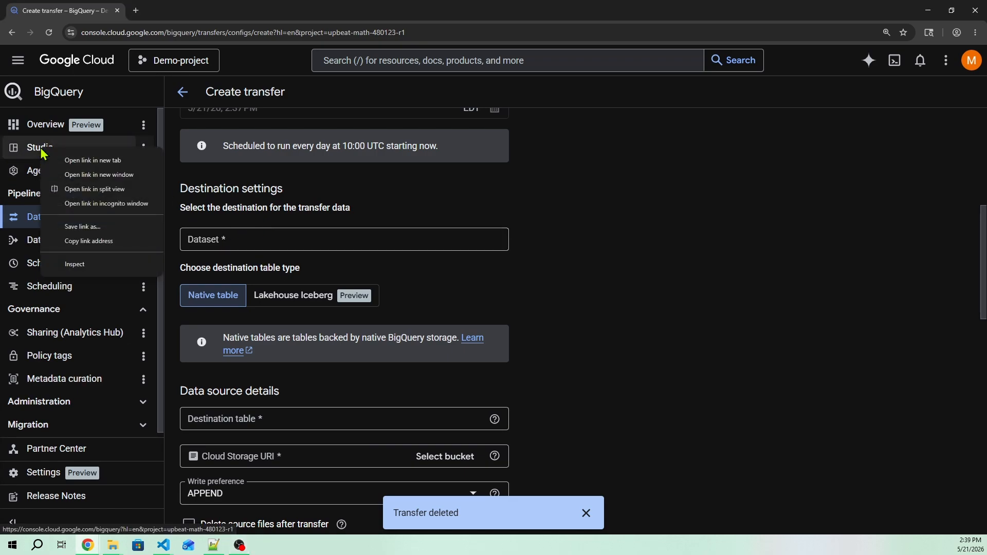
{"action": "left_click", "coordinate": [67, 160]}
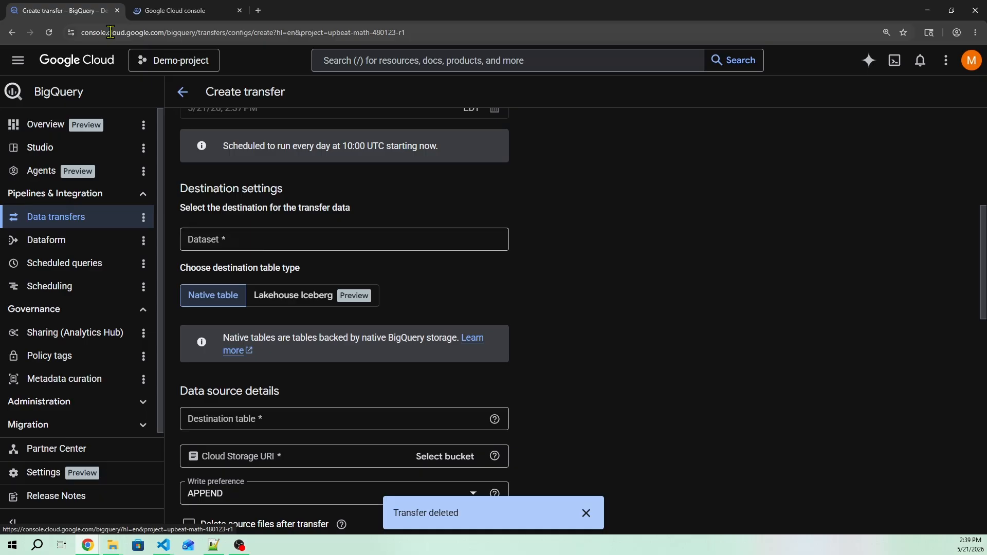
{"action": "left_click", "coordinate": [182, 10]}
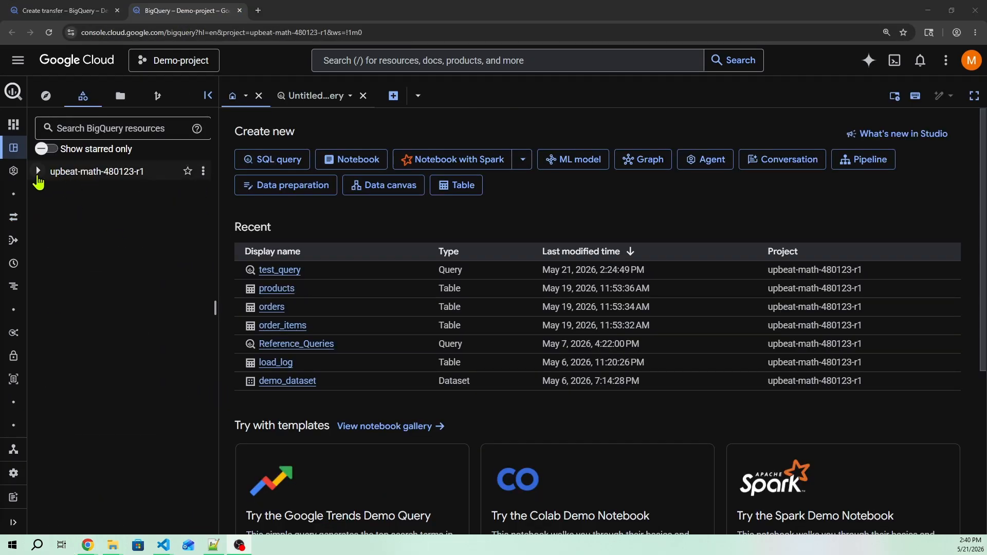
Check which datasets the project contains, and set the transfer's destination dataset to demo_dataset, keeping the native table type.
{"action": "left_click", "coordinate": [37, 171]}
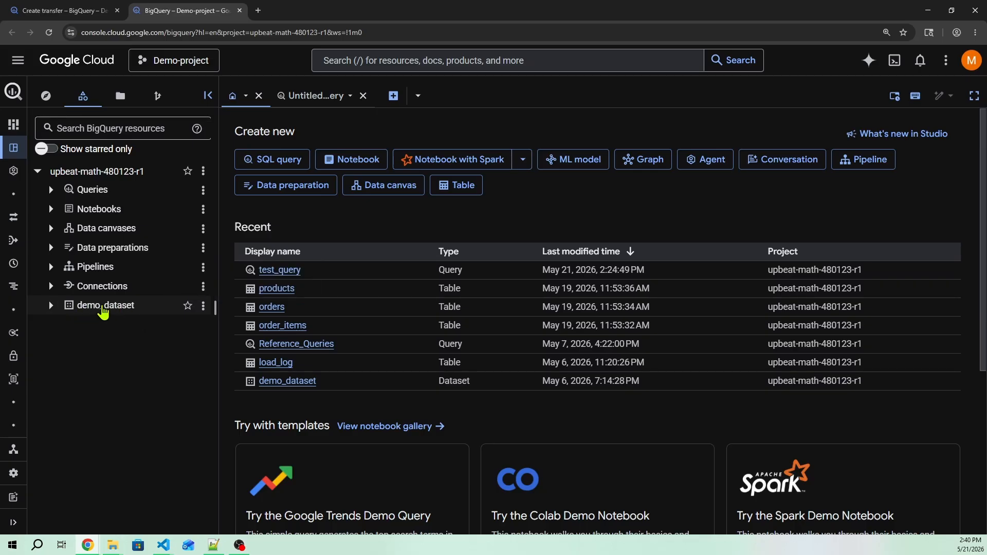
{"action": "left_click", "coordinate": [76, 14]}
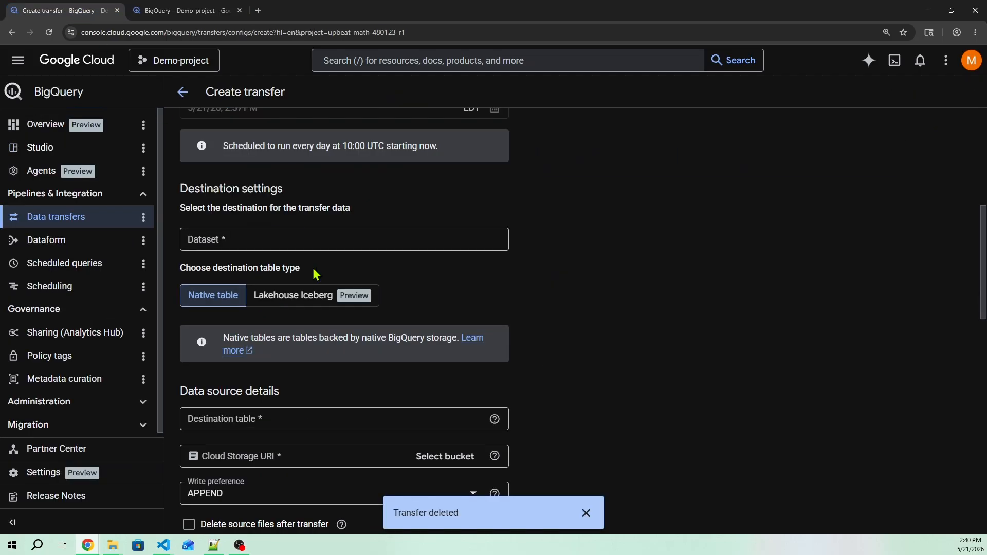
{"action": "left_click", "coordinate": [201, 239]}
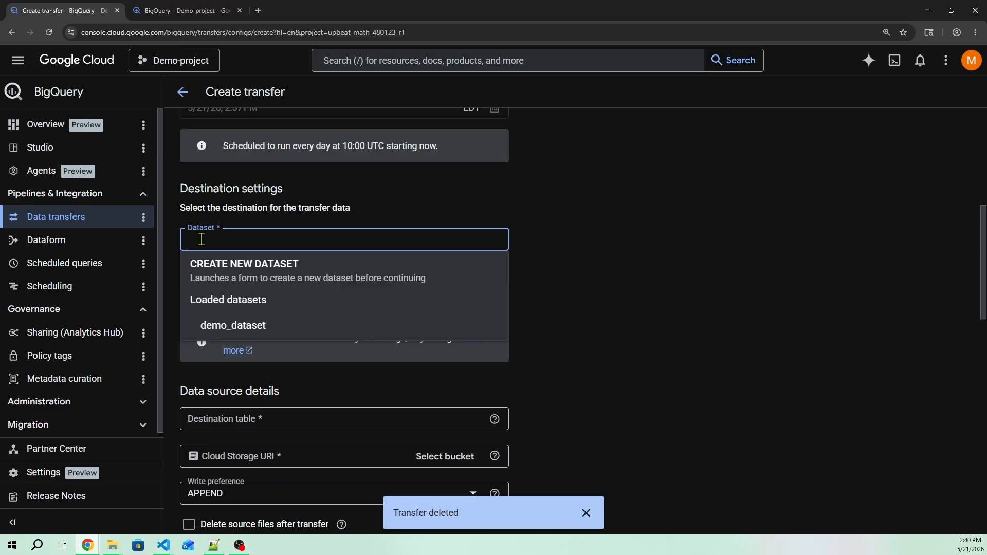
{"action": "left_click", "coordinate": [273, 330]}
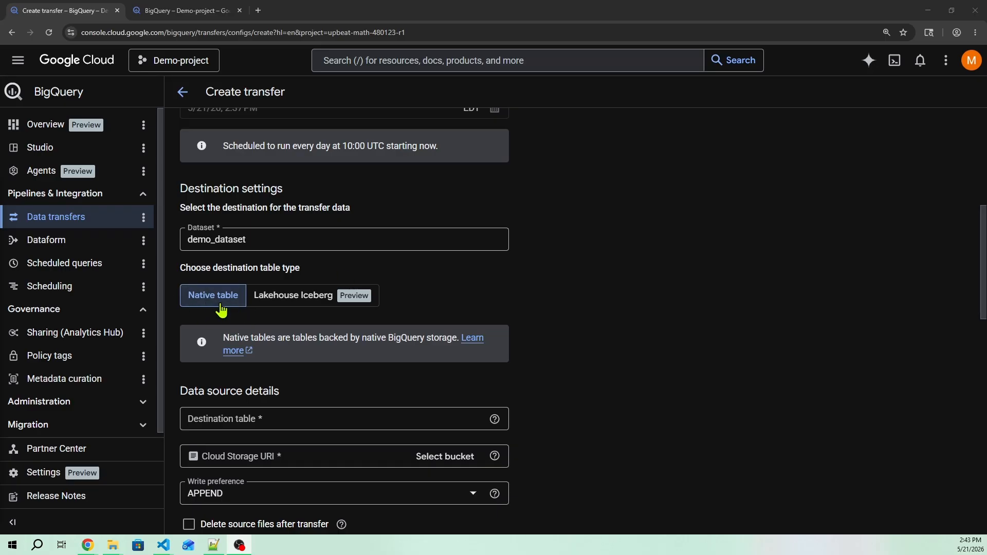
{"action": "scroll", "coordinate": [269, 381], "scroll_direction": "down", "scroll_amount": 1}
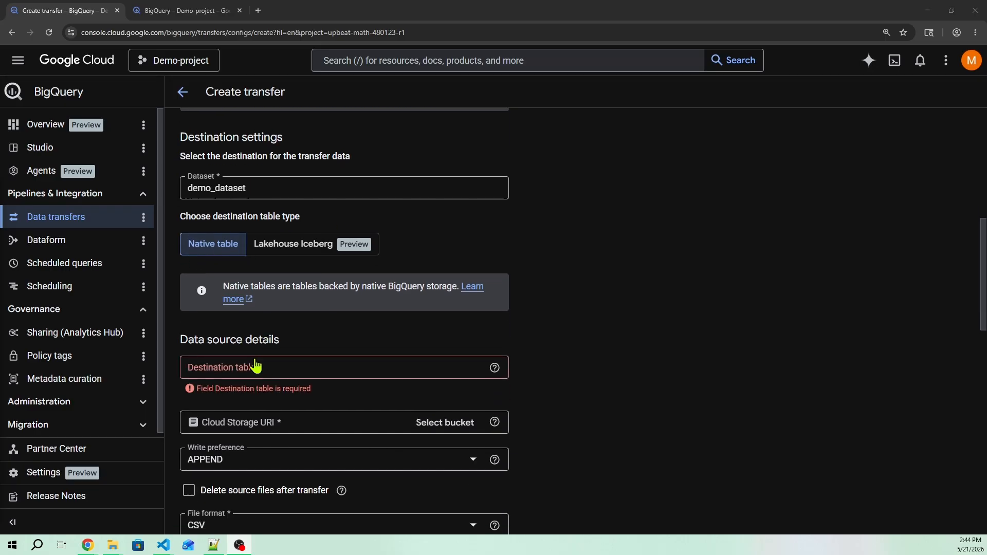
{"action": "left_click", "coordinate": [257, 372]}
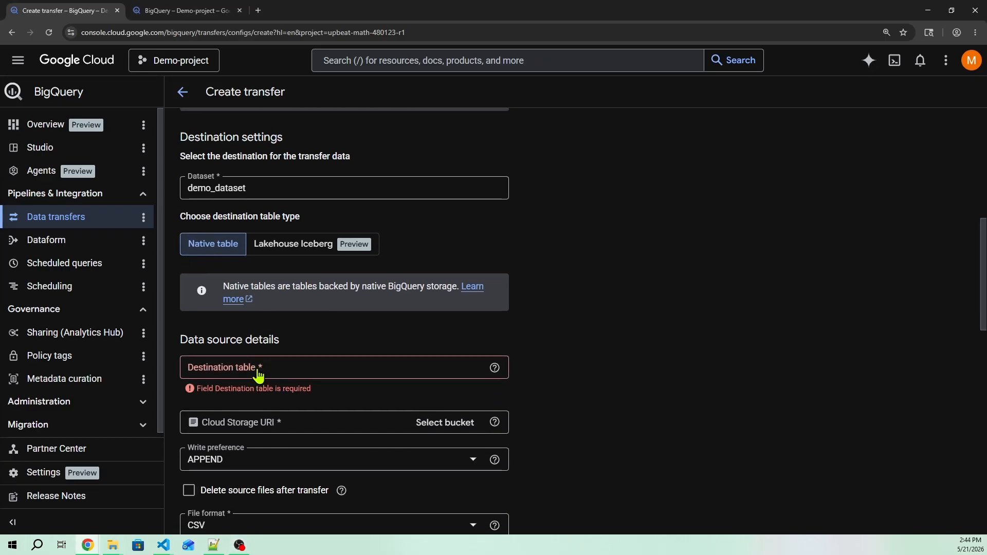
{"action": "scroll", "coordinate": [247, 367], "scroll_direction": "down", "scroll_amount": 1}
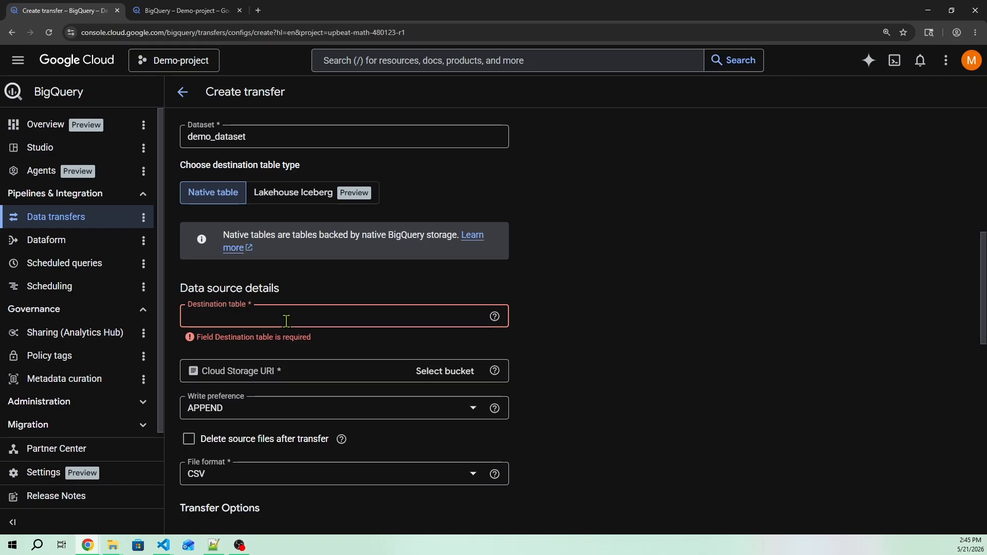
Switch to Visual Studio Code and open customers.parquet from the gcs-to-bq-dt folder to examine its columns and records.
{"action": "left_click", "coordinate": [162, 545]}
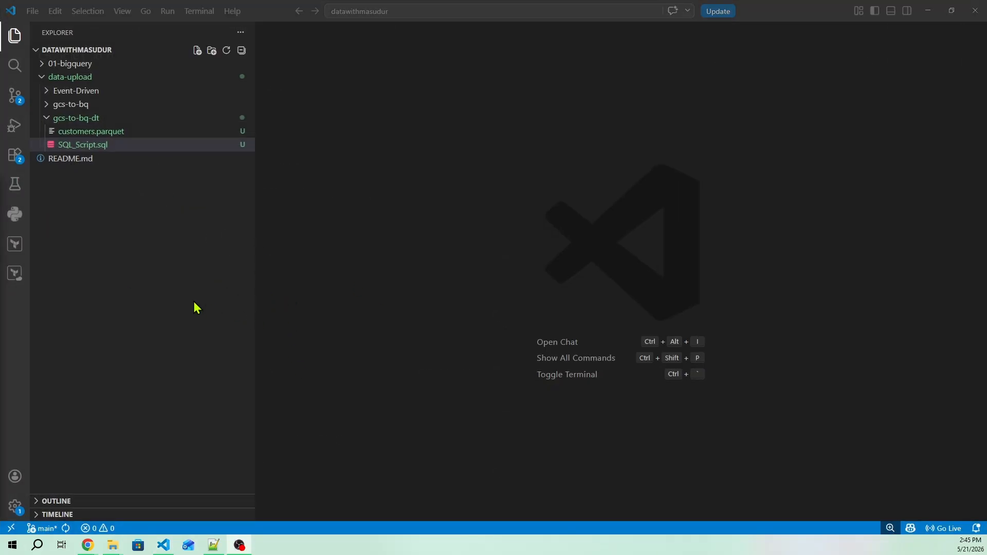
{"action": "left_click", "coordinate": [111, 135]}
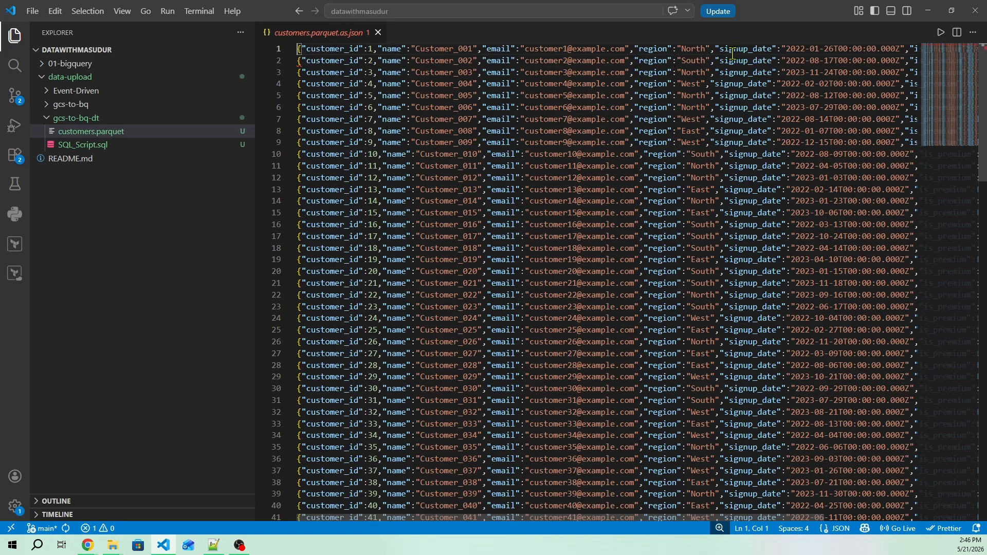
{"action": "mouse_move", "coordinate": [665, 521]}
{"action": "left_mouse_down"}
{"action": "mouse_move", "coordinate": [736, 526]}
{"action": "mouse_move", "coordinate": [650, 531]}
{"action": "left_mouse_up"}
Copy the whole content of SQL_Script.sql and paste it into the untitled query of BigQuery Studio in Chrome.
{"action": "left_click", "coordinate": [88, 148]}
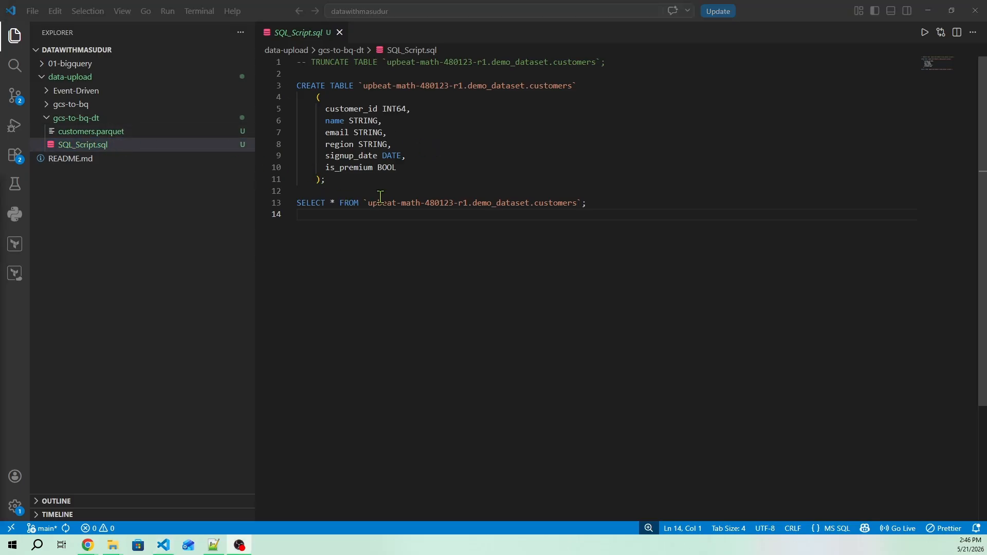
{"action": "left_click", "coordinate": [309, 220]}
{"action": "key", "text": "ctrl+shift+Home"}
{"action": "key", "text": "ctrl+c"}
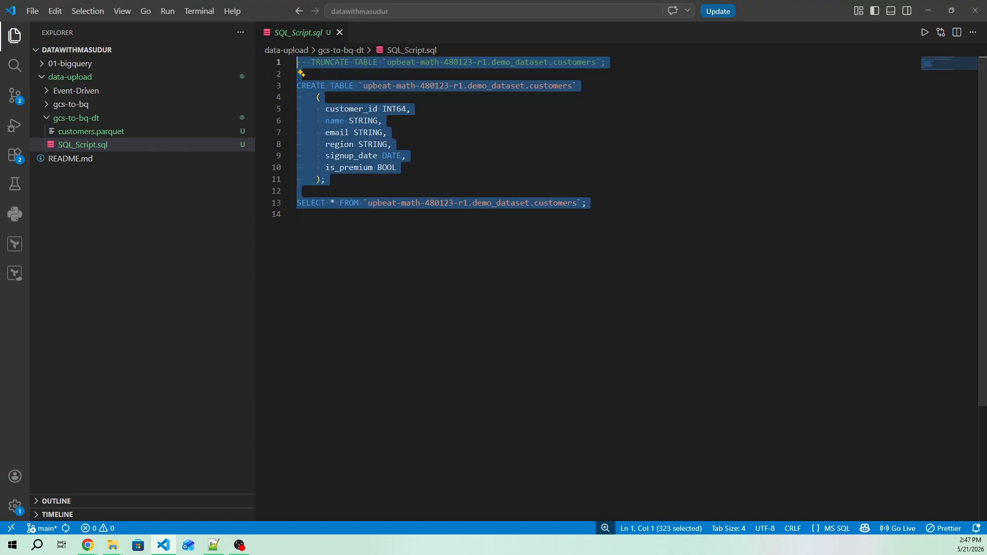
{"action": "mouse_move", "coordinate": [88, 545]}
{"action": "left_click", "coordinate": [86, 517]}
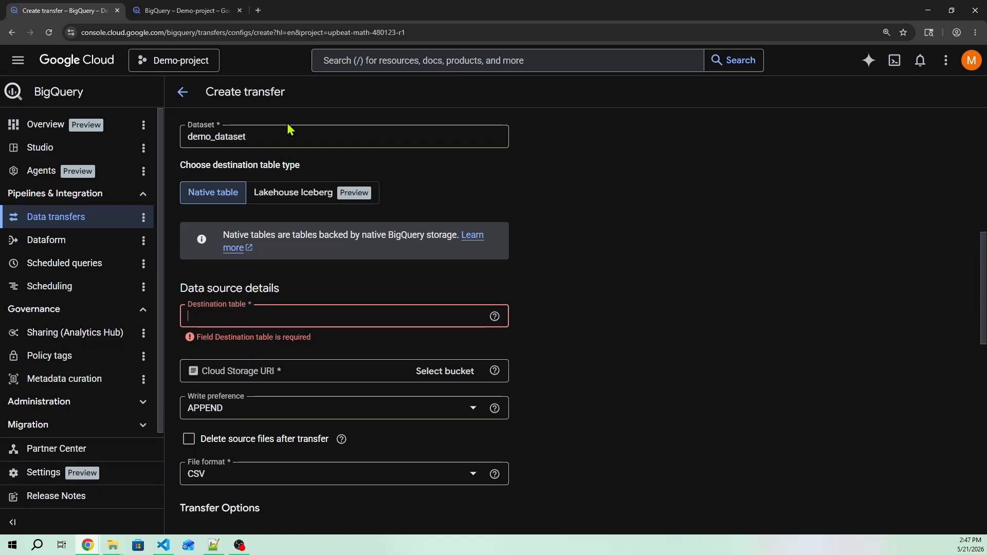
{"action": "left_click", "coordinate": [198, 10]}
{"action": "left_click", "coordinate": [281, 161]}
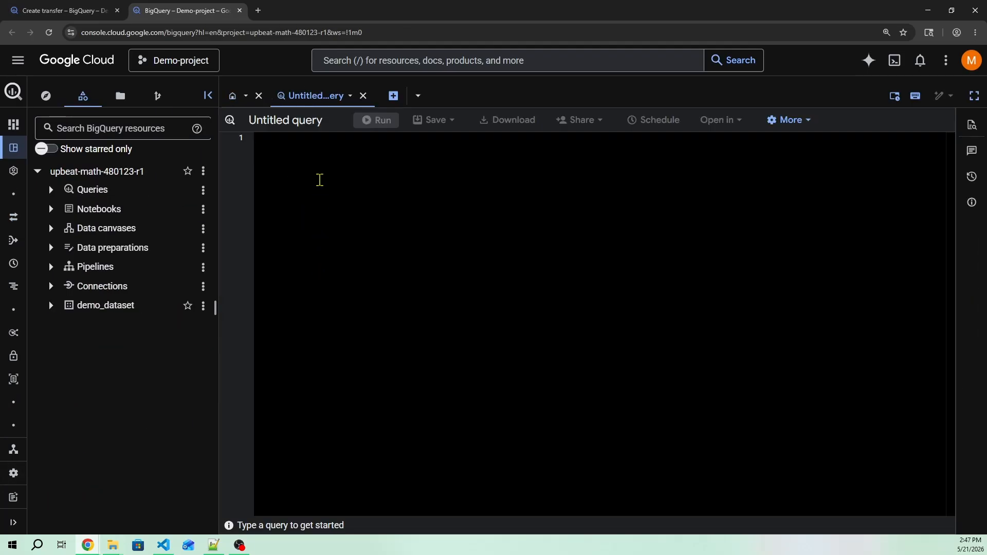
{"action": "key", "text": "ctrl+v"}
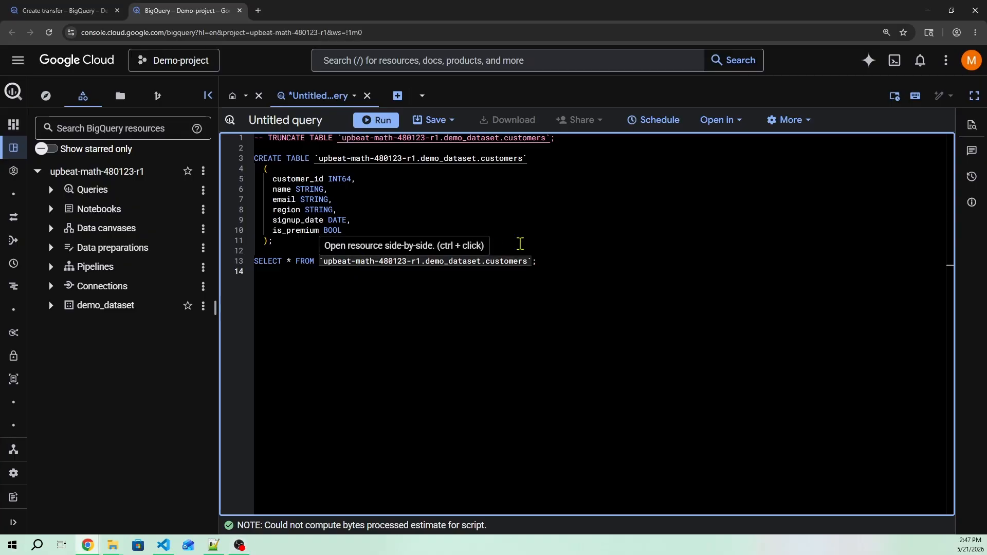
Run only the SELECT statement on demo_dataset.customers, and run the CREATE TABLE statement to create that table.
{"action": "left_click_drag", "start_coordinate": [537, 260], "coordinate": [224, 264]}
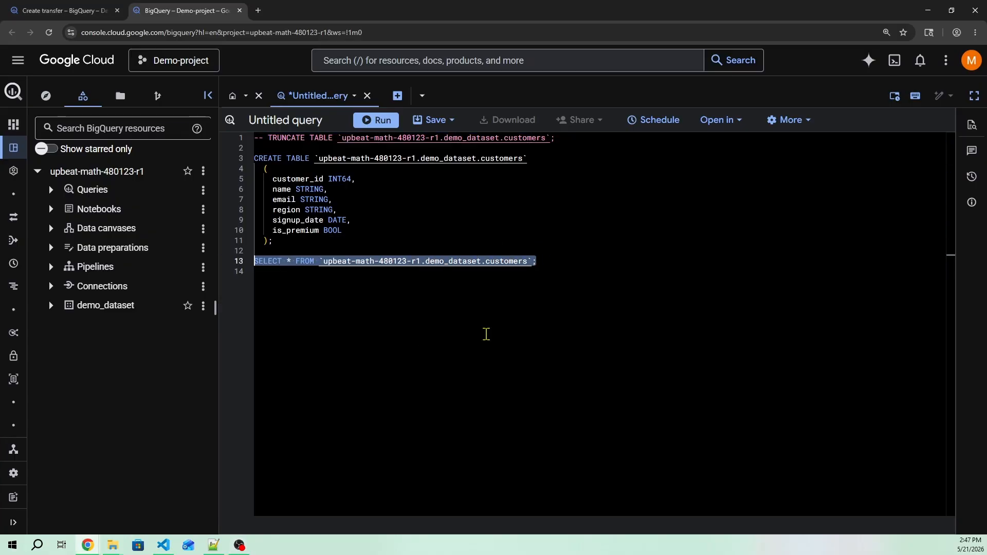
{"action": "key", "text": "ctrl+Return"}
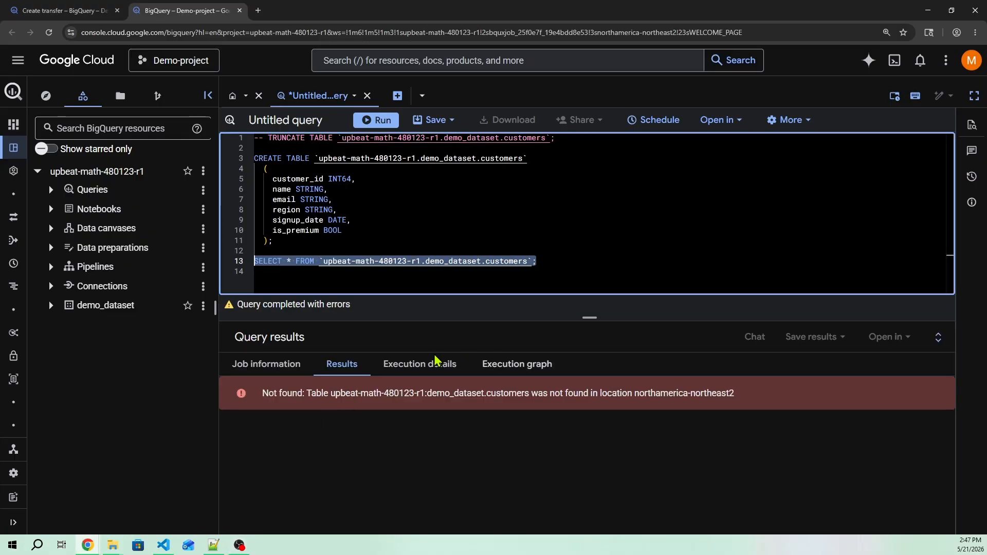
{"action": "left_click_drag", "start_coordinate": [293, 240], "coordinate": [248, 157]}
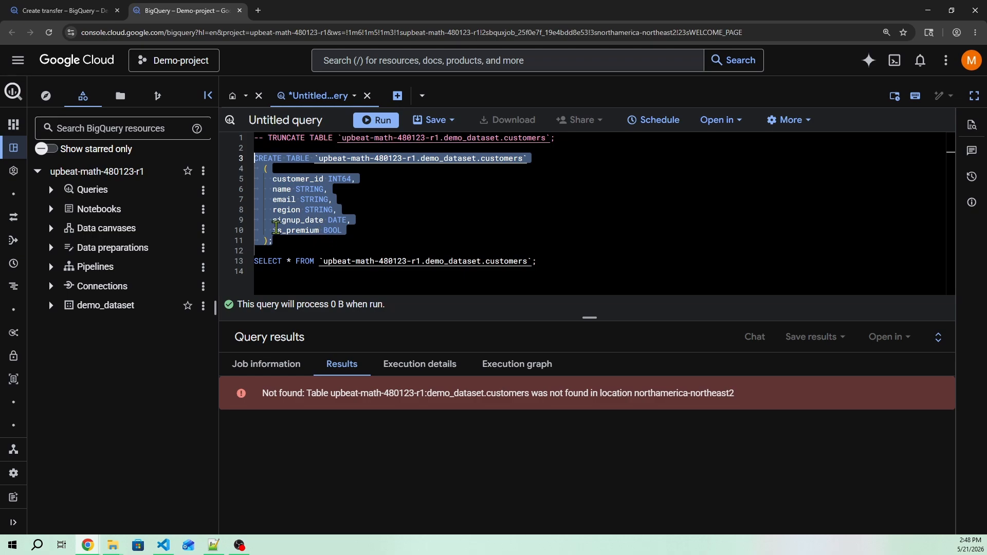
{"action": "key", "text": "ctrl+Return"}
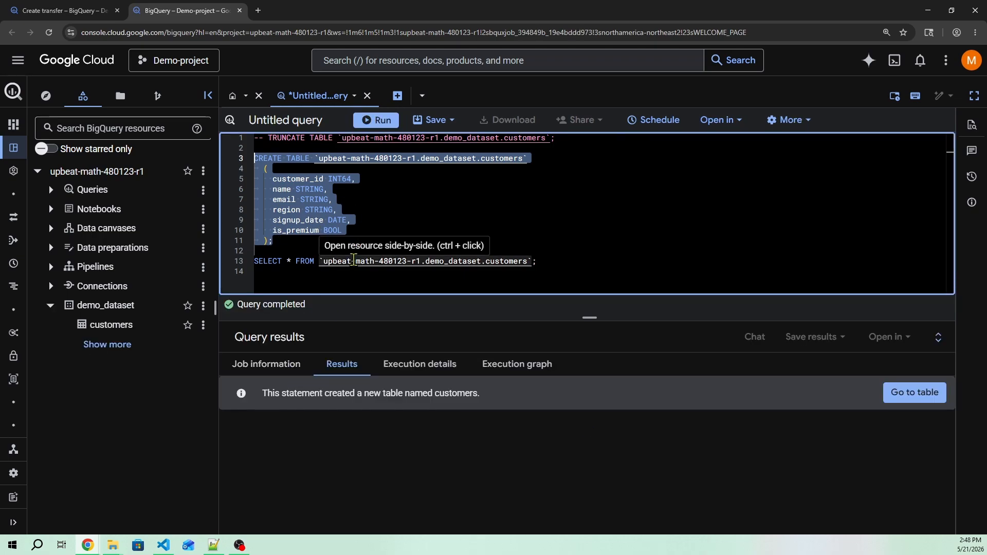
Query all rows of the new customers table by running only the SELECT statement again.
{"action": "left_click", "coordinate": [353, 261]}
{"action": "left_click_drag", "start_coordinate": [537, 261], "coordinate": [205, 270]}
{"action": "key", "text": "ctrl+Return"}
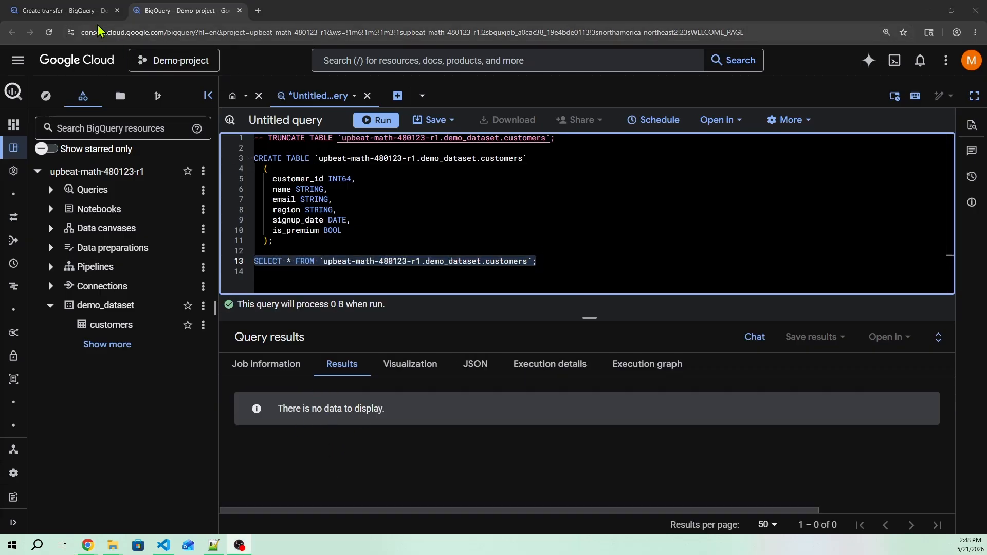
Set the transfer's destination table to customers, taking the table name from the CREATE TABLE statement.
{"action": "left_click", "coordinate": [64, 11]}
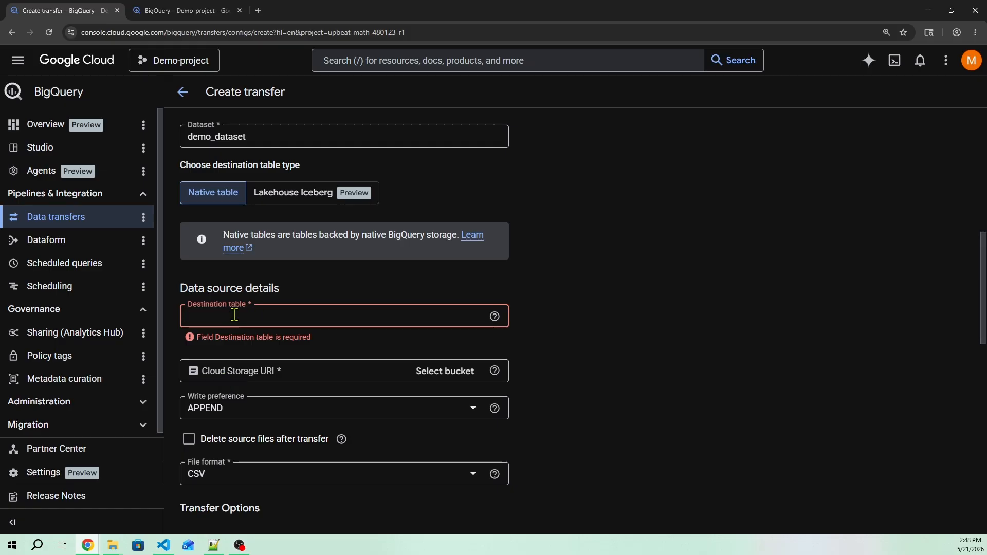
{"action": "left_click", "coordinate": [189, 11]}
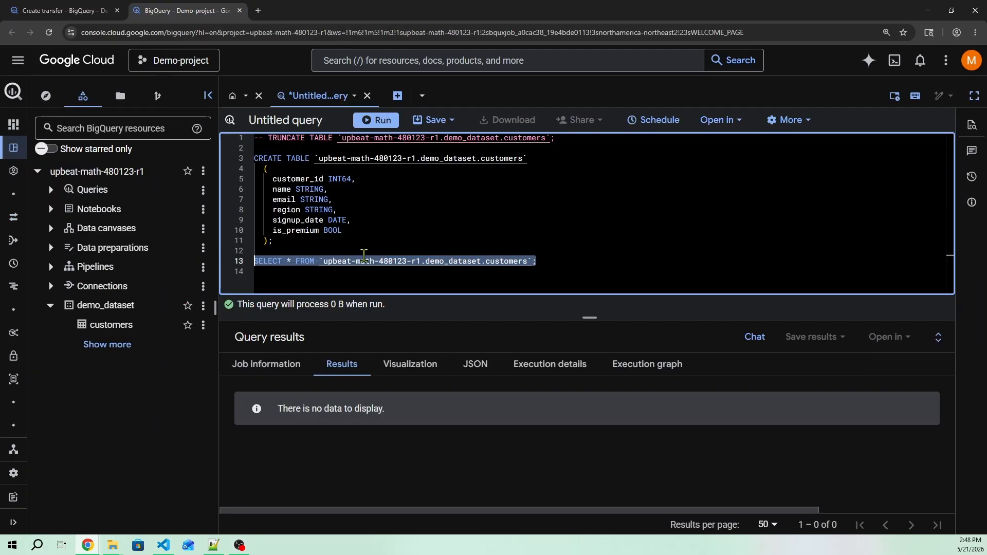
{"action": "double_click", "coordinate": [500, 158]}
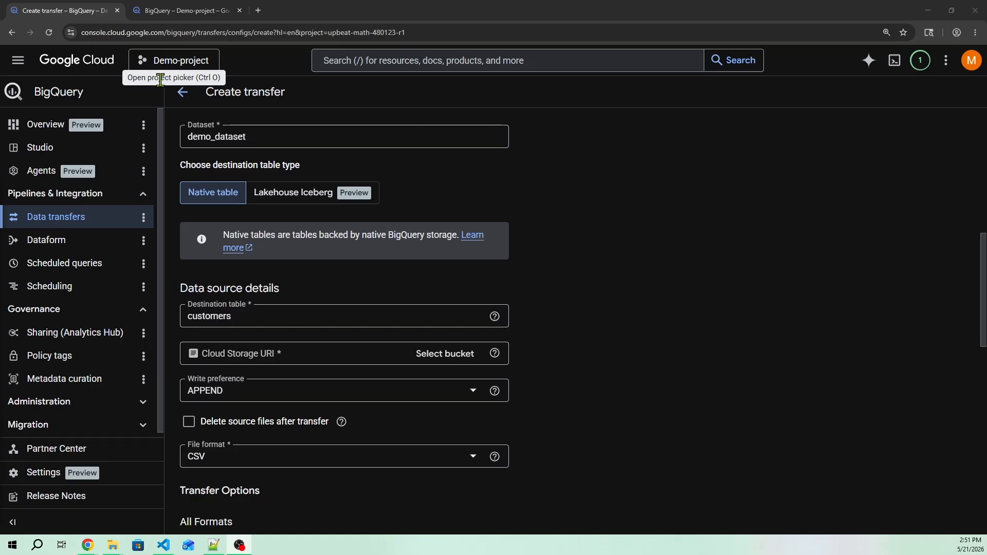
Open the Cloud Storage bucket list in a new browser tab and switch to it.
{"action": "left_click", "coordinate": [18, 60]}
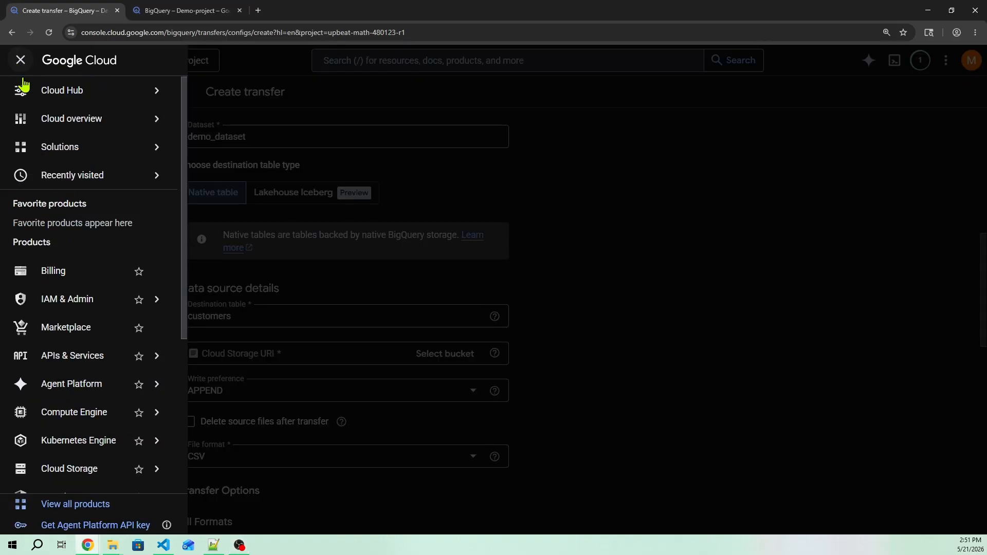
{"action": "scroll", "coordinate": [61, 311], "scroll_direction": "down", "scroll_amount": 1}
{"action": "mouse_move", "coordinate": [59, 419]}
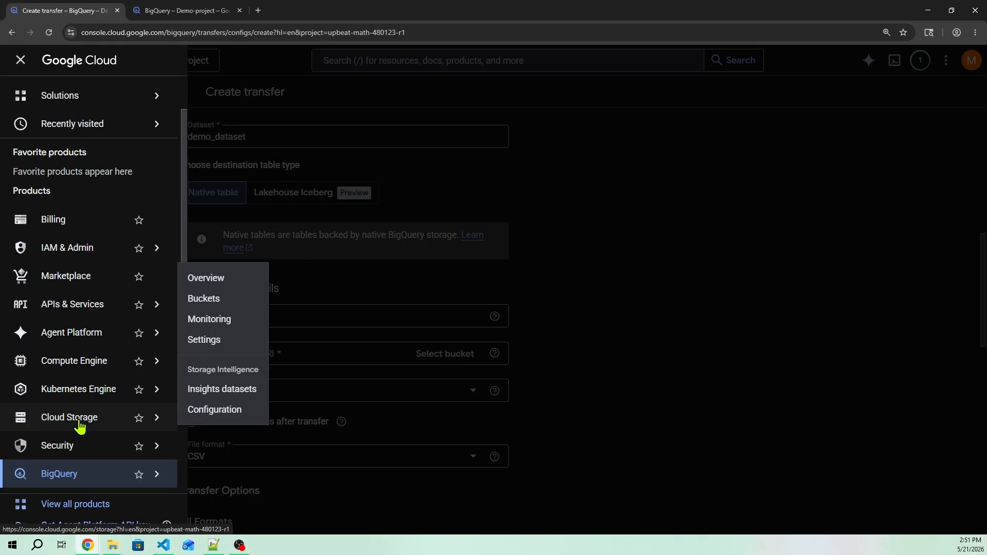
{"action": "right_click", "coordinate": [202, 303]}
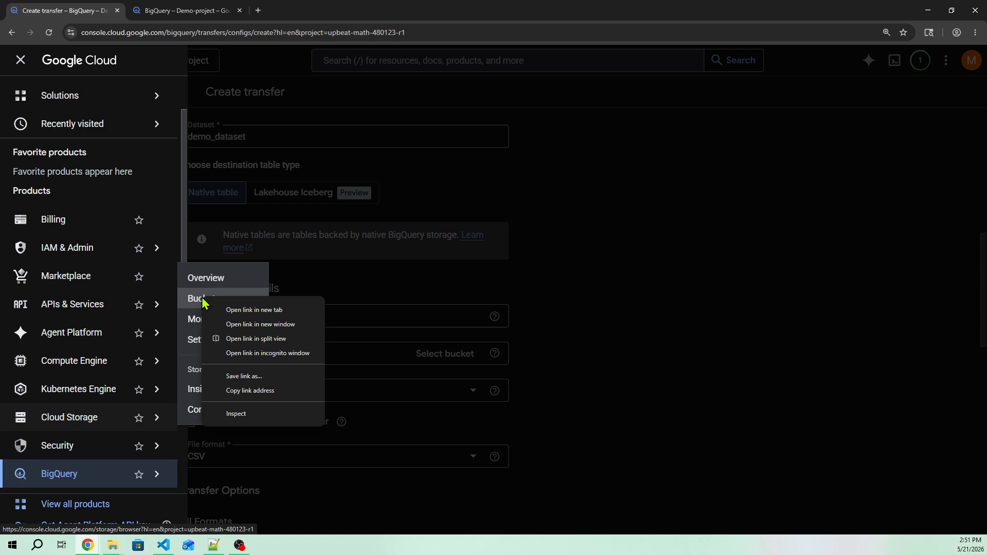
{"action": "left_click", "coordinate": [239, 312]}
{"action": "left_click", "coordinate": [298, 12]}
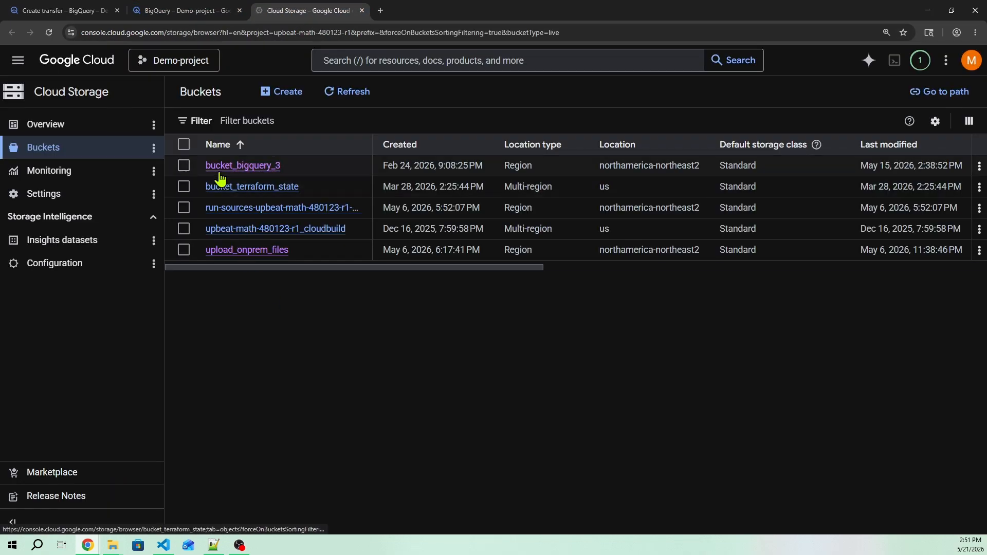
Upload the file customers.parquet from the local gcs-to-bq-dt folder into the bucket bucket_bigquery_3.
{"action": "left_click", "coordinate": [254, 165]}
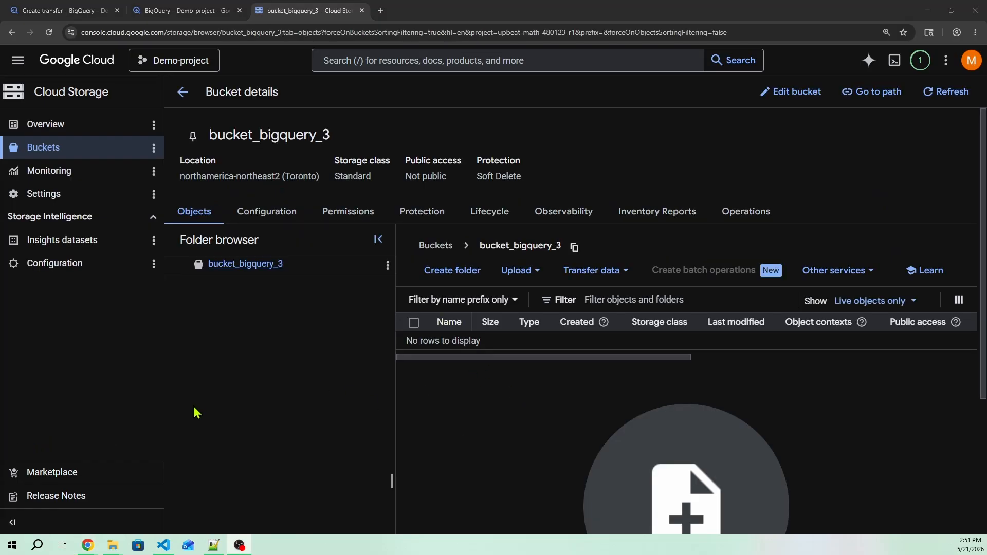
{"action": "left_click", "coordinate": [531, 278]}
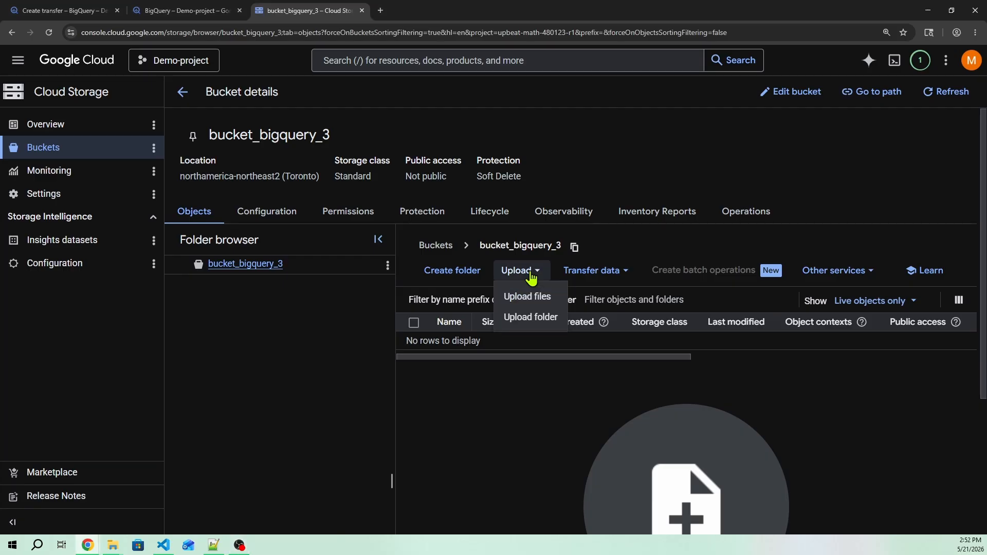
{"action": "left_click", "coordinate": [530, 296]}
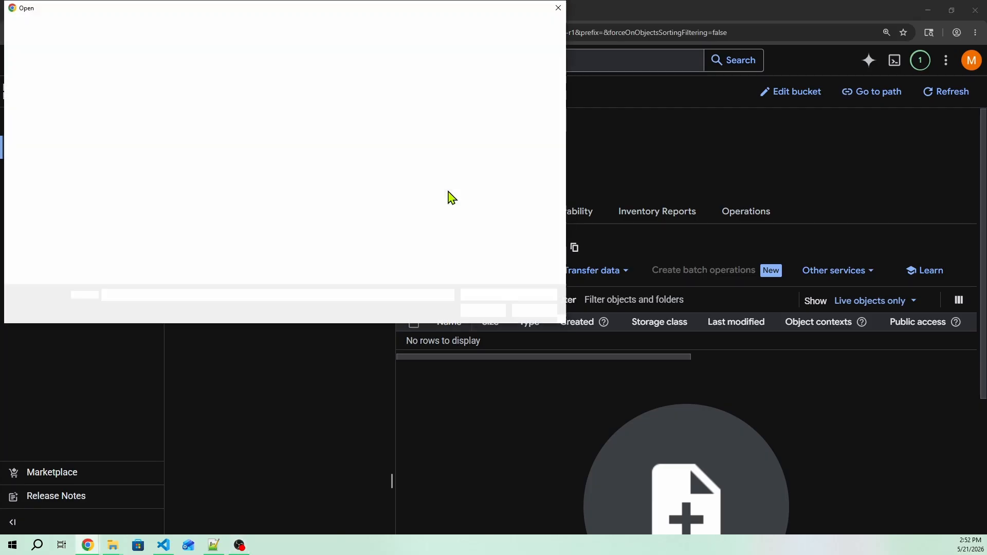
{"action": "double_click", "coordinate": [194, 86]}
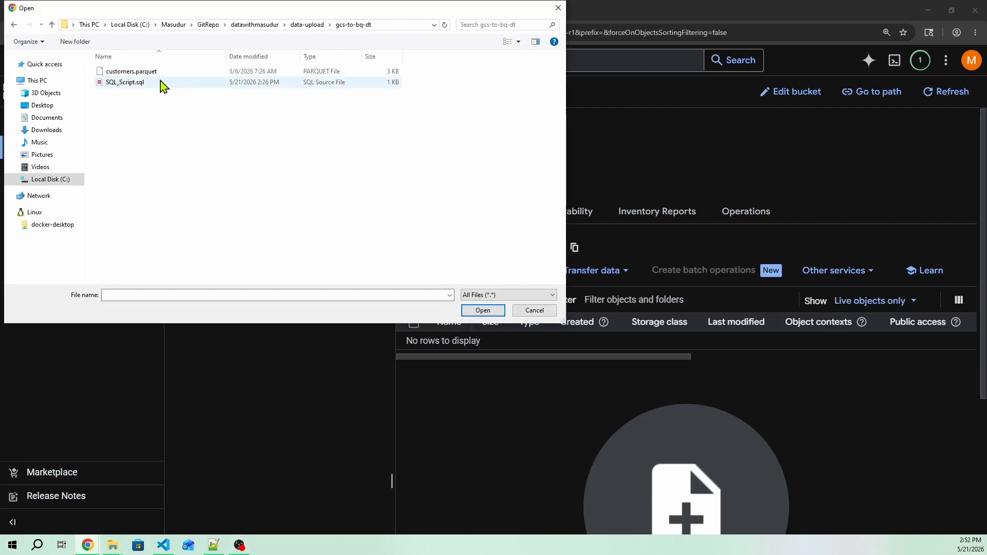
{"action": "double_click", "coordinate": [218, 72]}
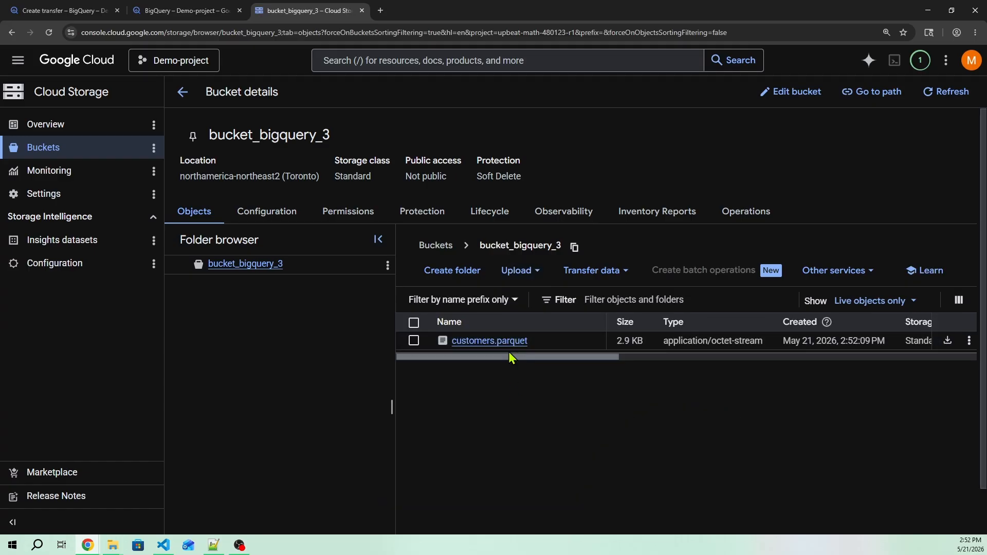
Return to the Create transfer form and set the Cloud Storage URI to bucket_bigquery_3/customers.parquet by selecting the file from the bucket.
{"action": "left_click", "coordinate": [72, 10]}
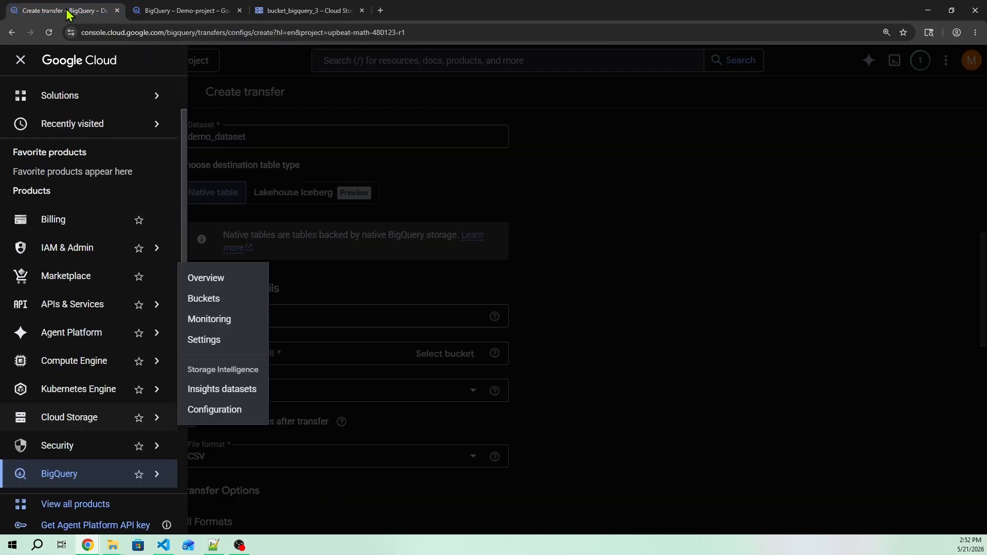
{"action": "left_click", "coordinate": [535, 272]}
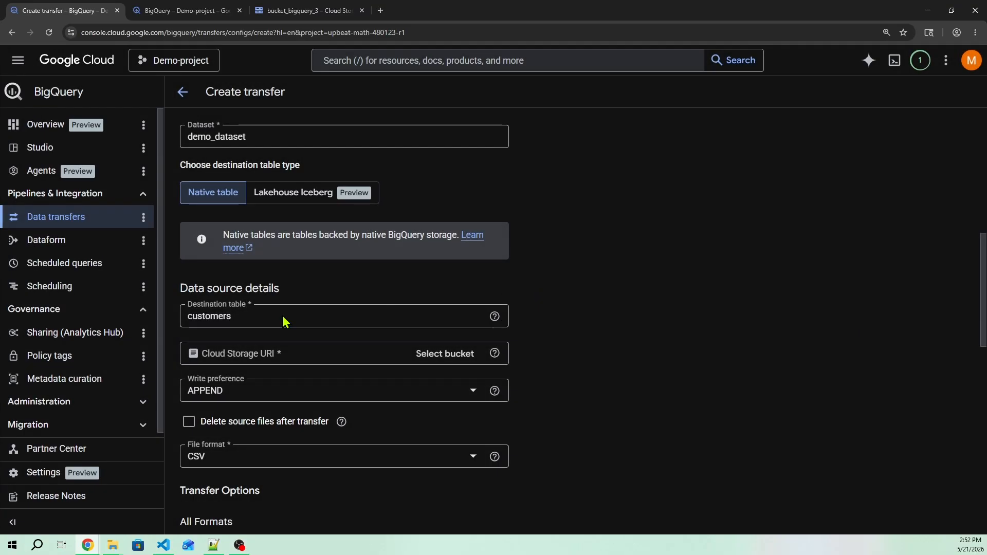
{"action": "left_click", "coordinate": [441, 355]}
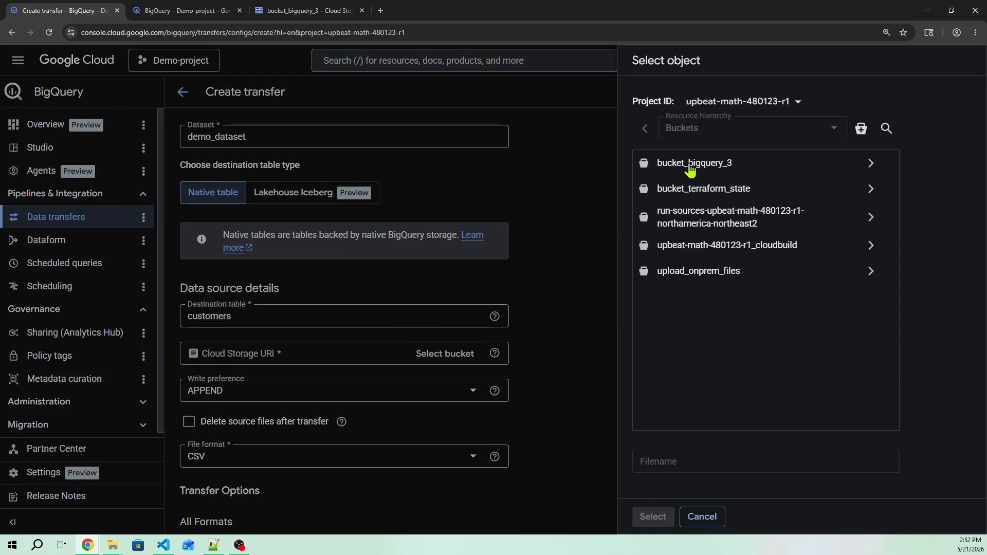
{"action": "left_click", "coordinate": [872, 164]}
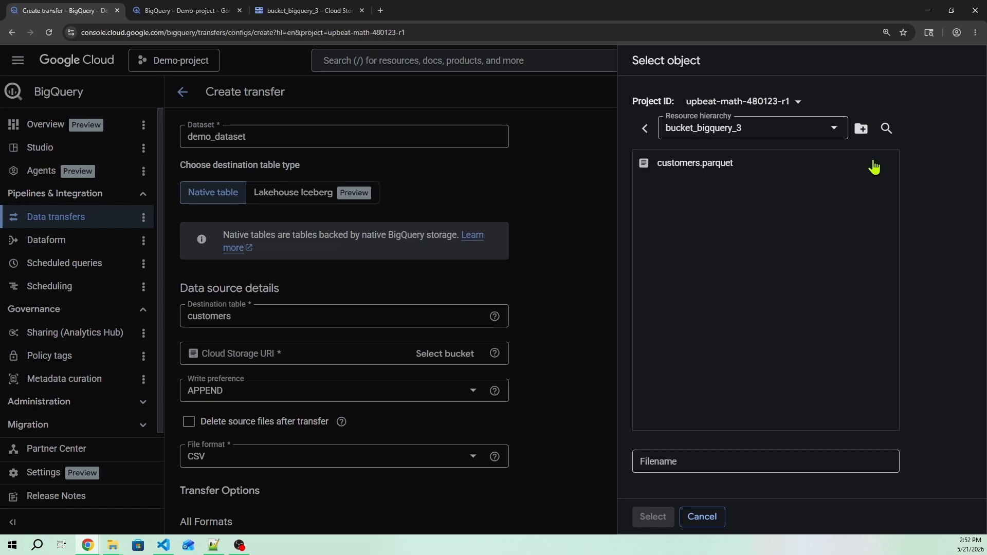
{"action": "left_click", "coordinate": [708, 169]}
{"action": "left_click", "coordinate": [652, 518]}
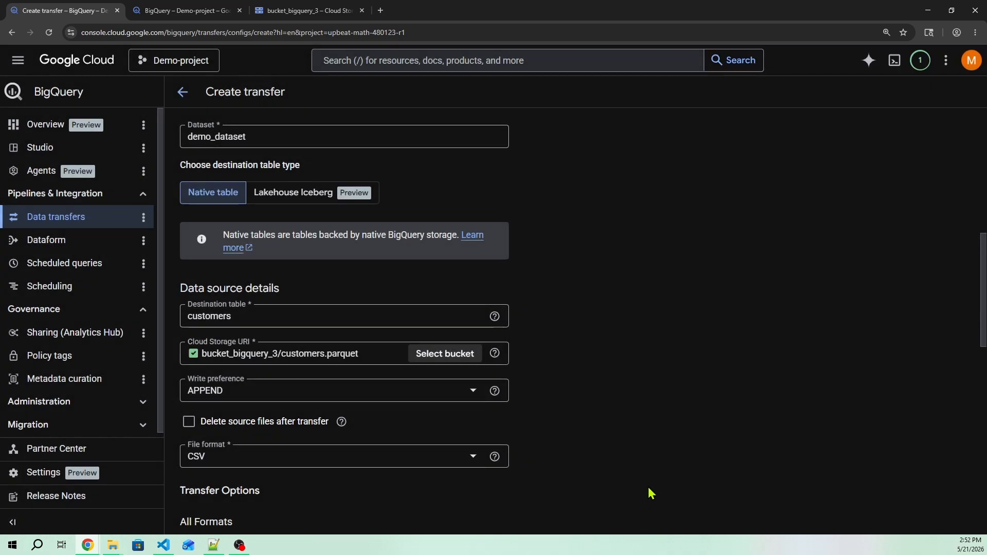
Try the wildcard path bucket_bigquery_3/*.parquet as the Cloud Storage URI and reselect customers.parquet in its place.
{"action": "left_click", "coordinate": [324, 355]}
{"action": "left_click_drag", "start_coordinate": [325, 355], "coordinate": [283, 353]}
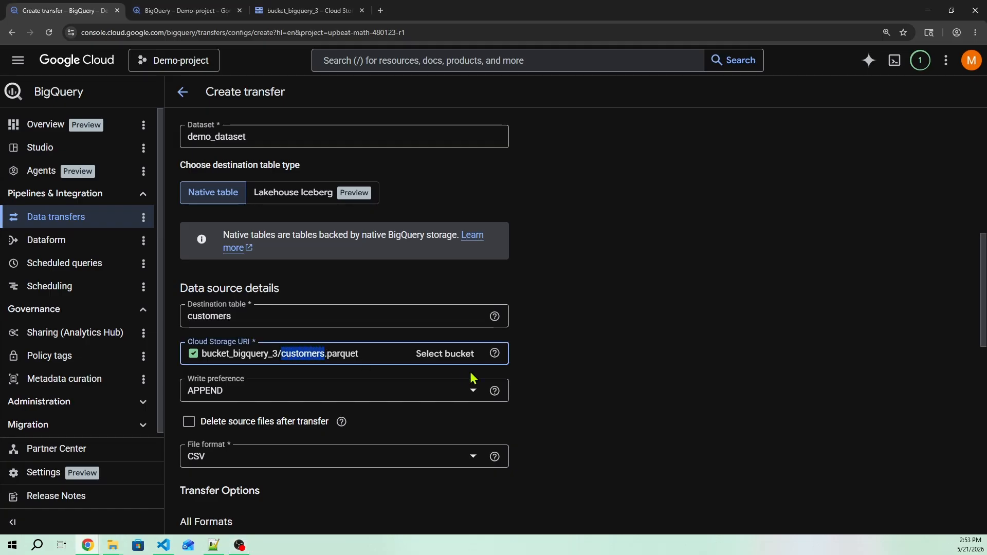
{"action": "type", "text": "*"}
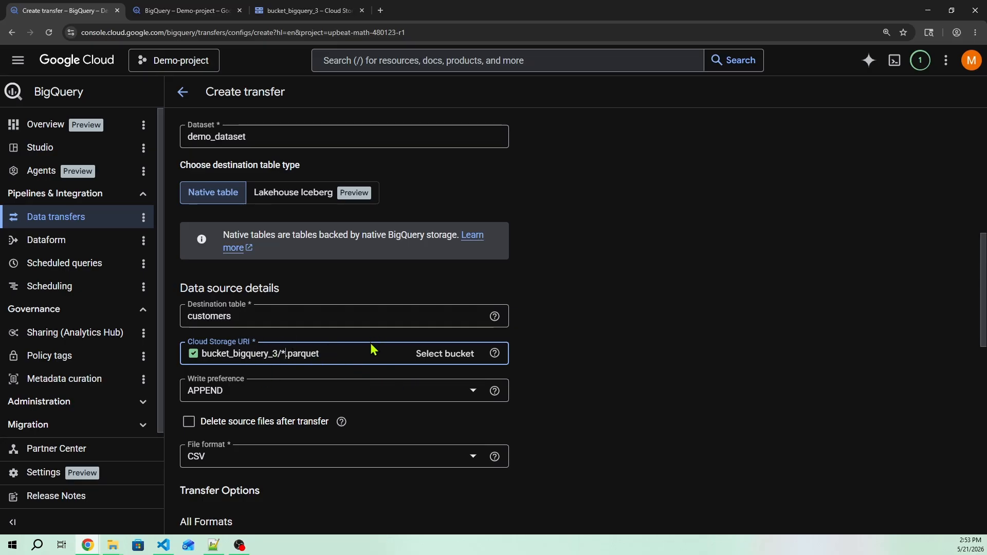
{"action": "left_click", "coordinate": [467, 364]}
{"action": "left_click", "coordinate": [696, 168]}
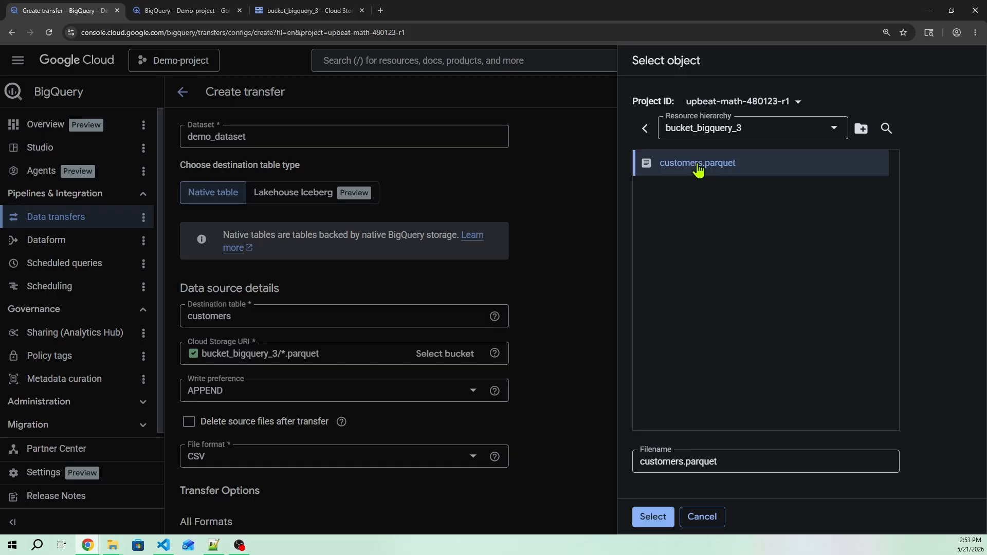
{"action": "left_click", "coordinate": [660, 518]}
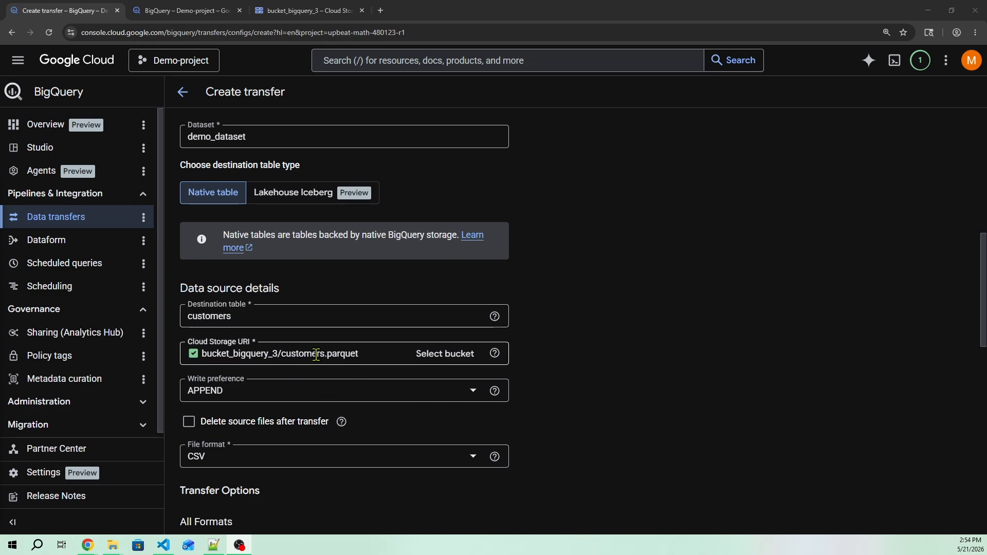
Set the transfer's write preference to APPEND and its file format to PARQUET.
{"action": "scroll", "coordinate": [275, 378], "scroll_direction": "down", "scroll_amount": 1}
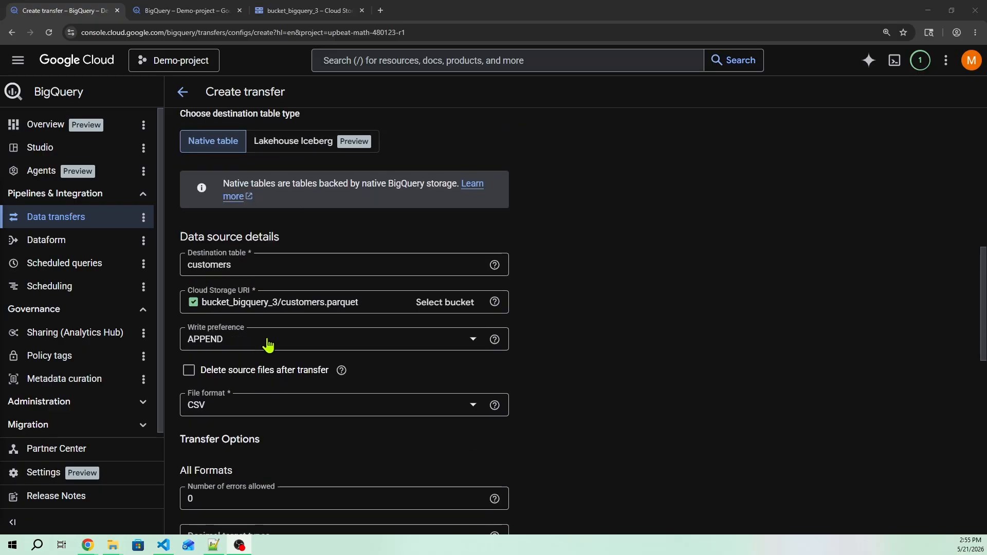
{"action": "left_click", "coordinate": [300, 345]}
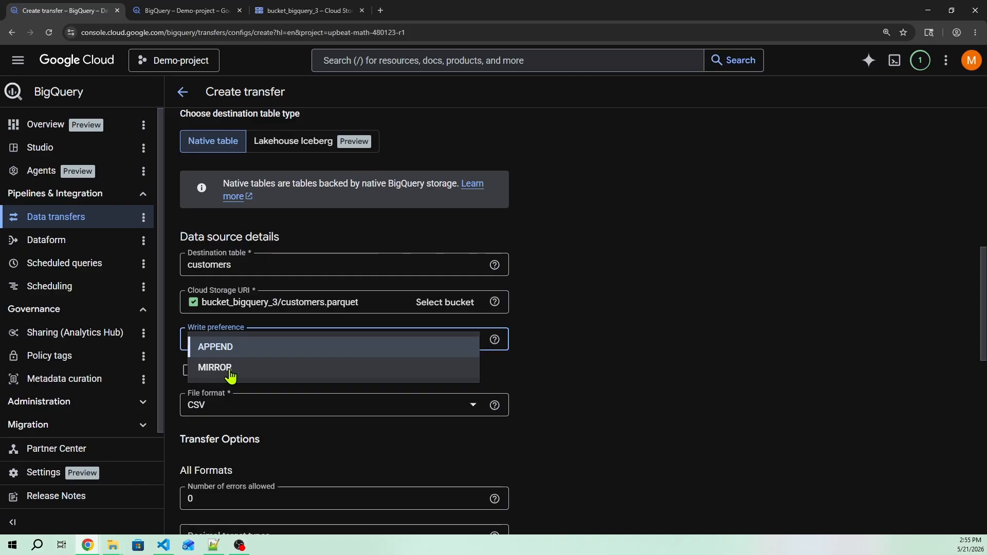
{"action": "left_click", "coordinate": [241, 348]}
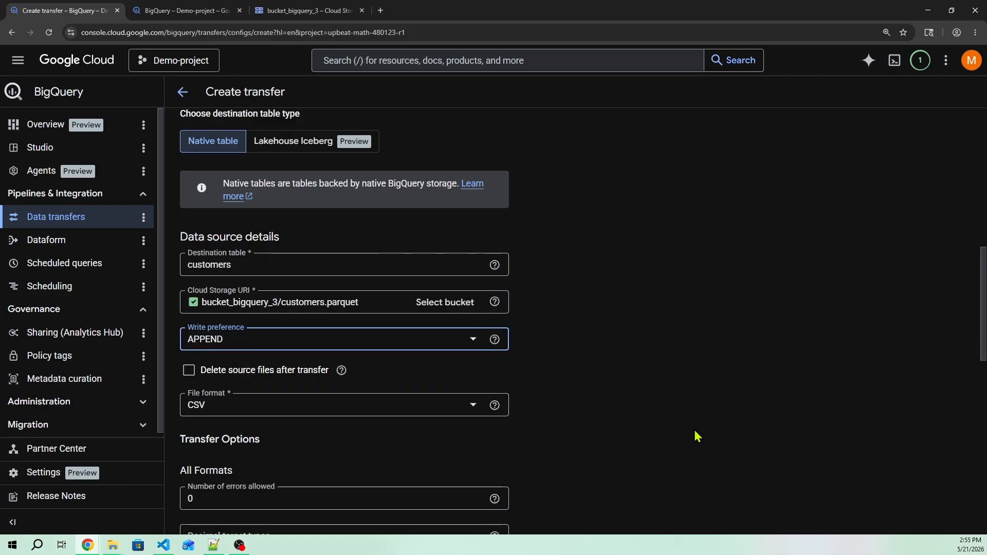
{"action": "scroll", "coordinate": [714, 388], "scroll_direction": "down", "scroll_amount": 2}
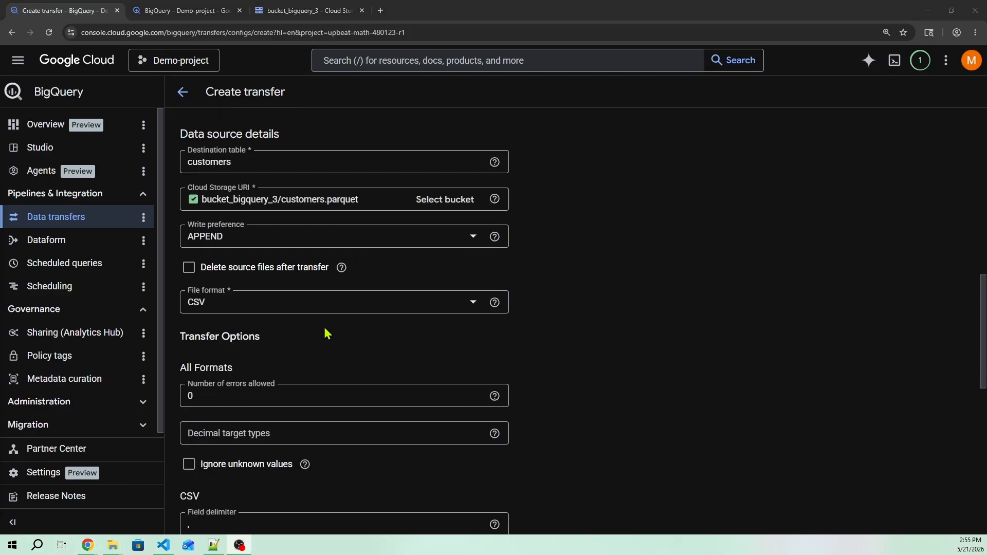
{"action": "left_click", "coordinate": [225, 269]}
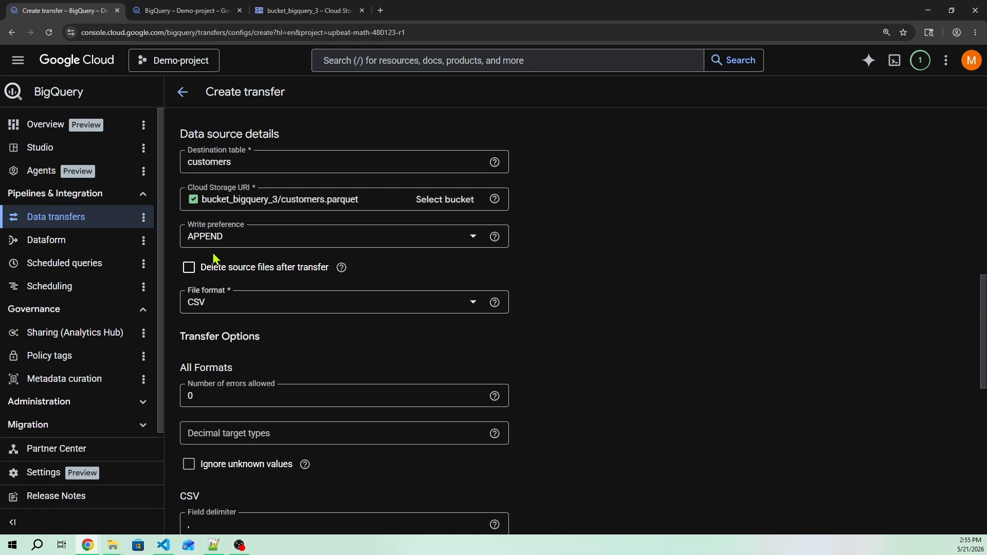
{"action": "scroll", "coordinate": [486, 355], "scroll_direction": "down", "scroll_amount": 1}
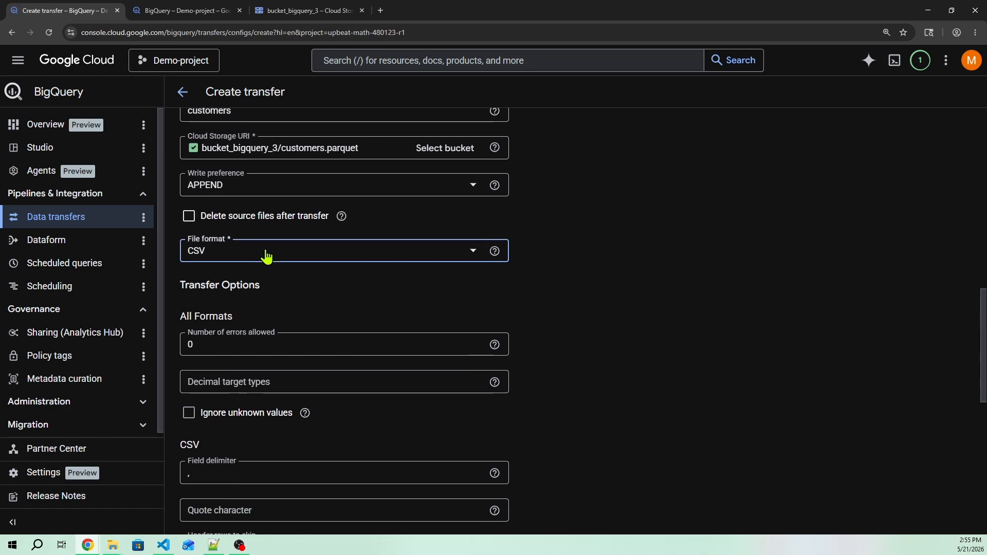
{"action": "left_click", "coordinate": [266, 255]}
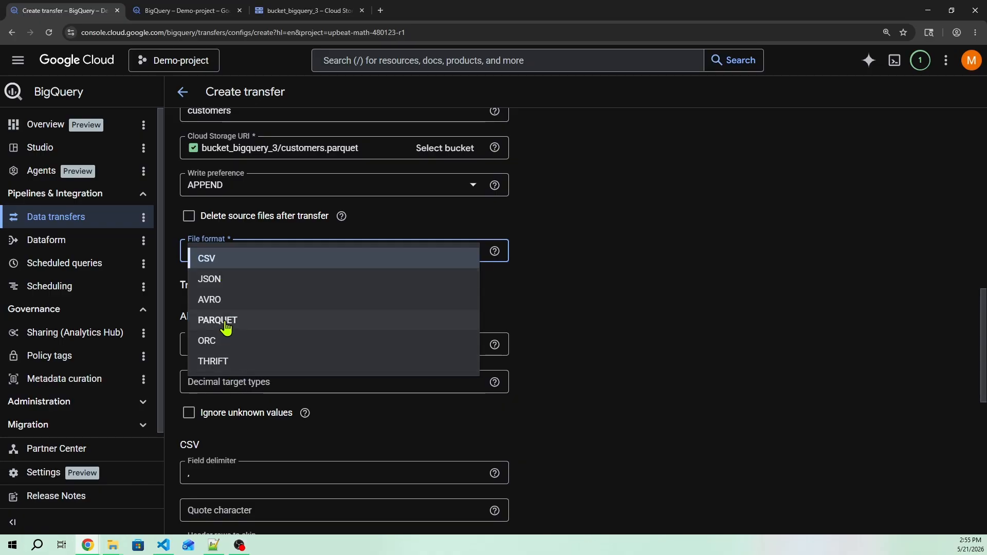
{"action": "left_click", "coordinate": [263, 327]}
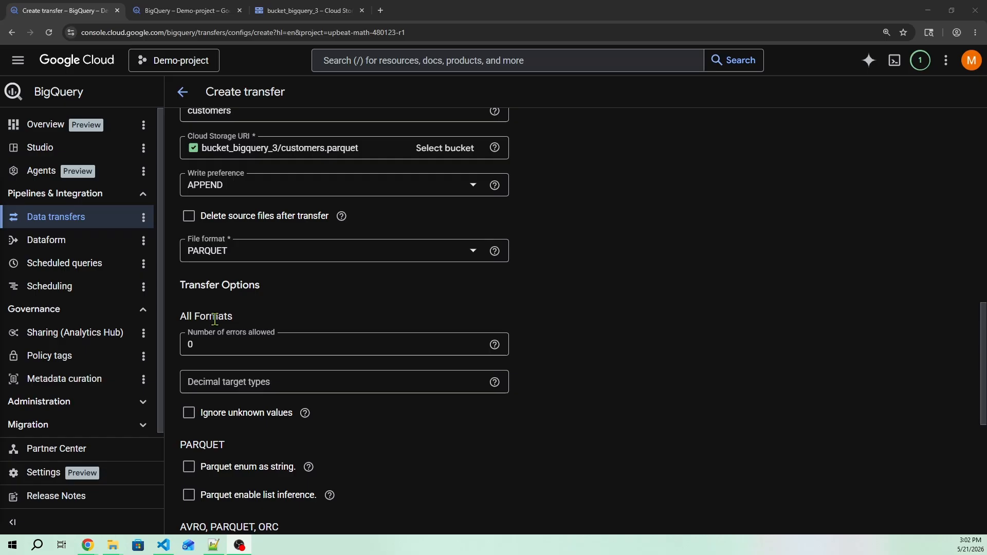
Check the help for the decimal target types option and set its value to NUMERIC.
{"action": "scroll", "coordinate": [212, 318], "scroll_direction": "down", "scroll_amount": 1}
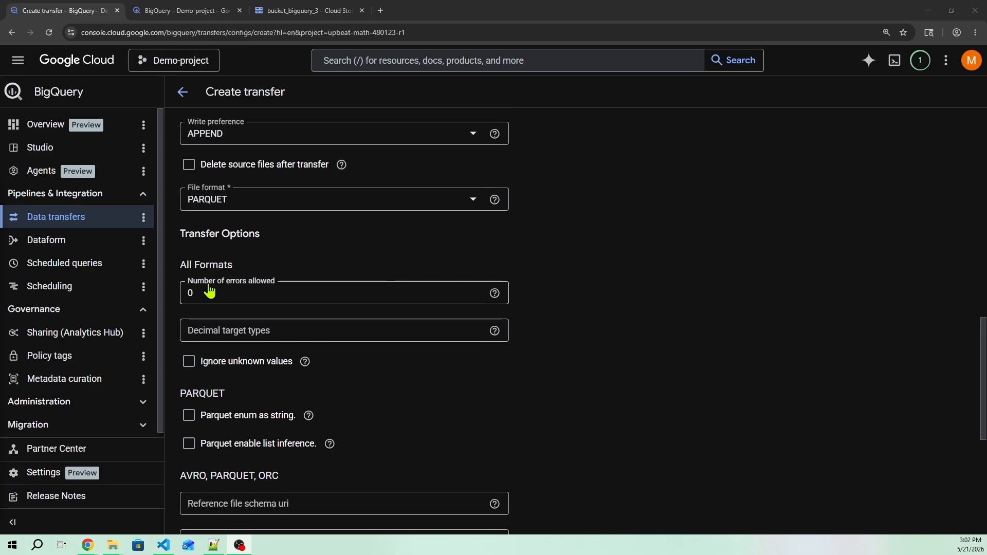
{"action": "mouse_move", "coordinate": [494, 297]}
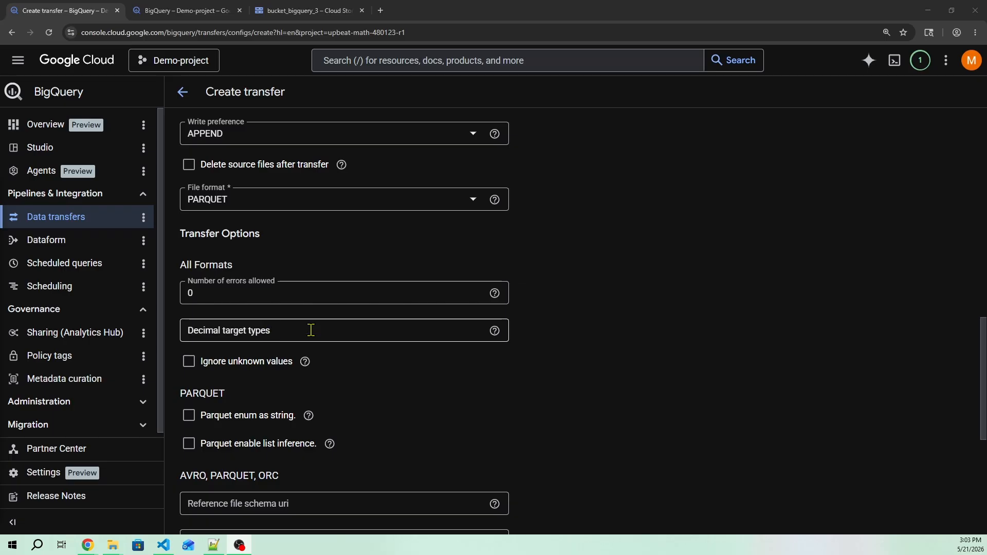
{"action": "left_click", "coordinate": [494, 331]}
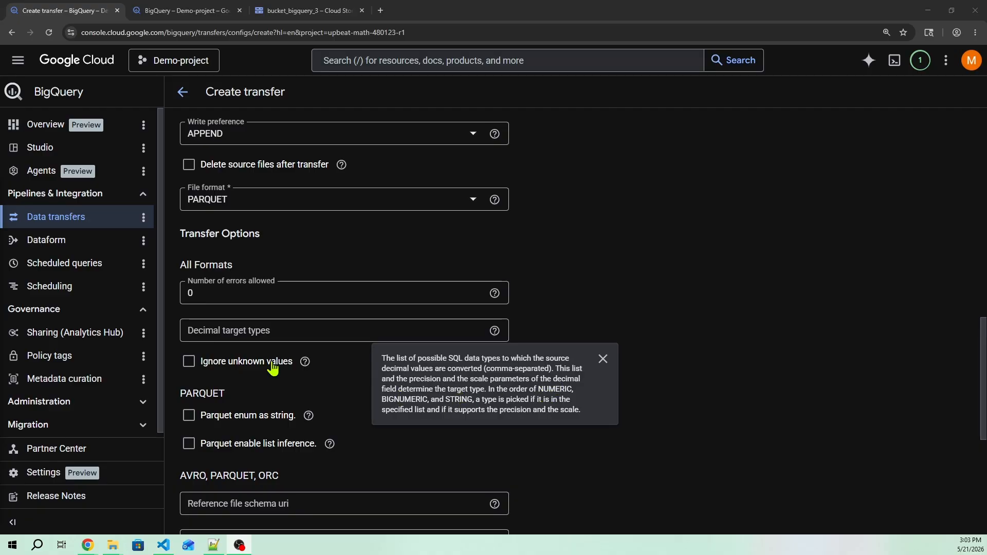
{"action": "left_click", "coordinate": [284, 333]}
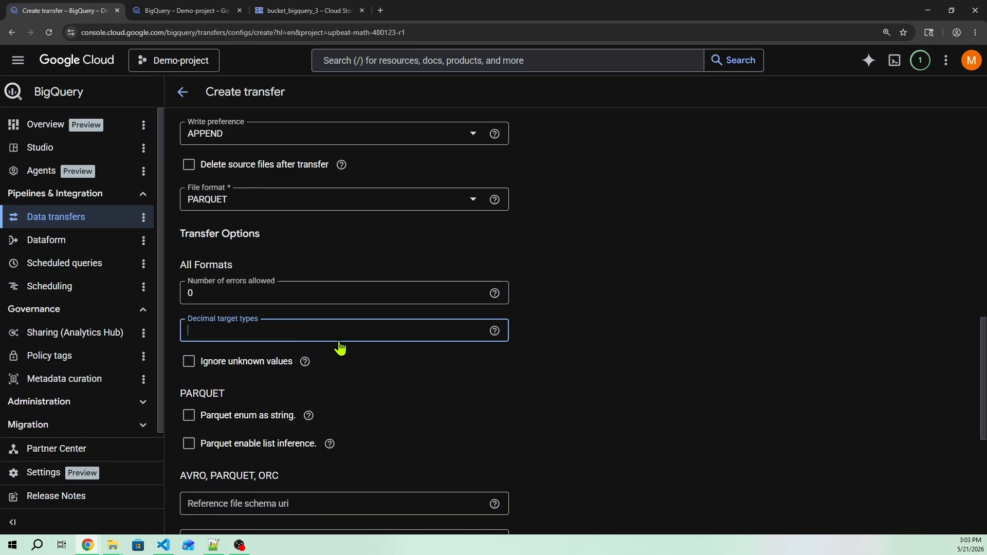
{"action": "type", "text": "NUMERIC"}
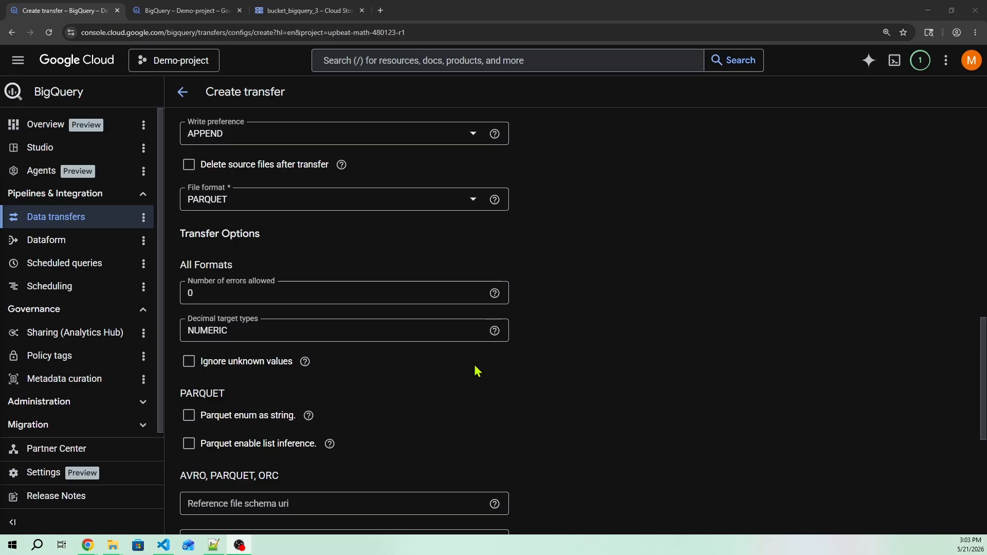
Assign the service account gcs-bq-loader-sa to authorize the data transfer, leaving the Parquet, schema and refresh window options at their defaults.
{"action": "scroll", "coordinate": [476, 370], "scroll_direction": "down", "scroll_amount": 2}
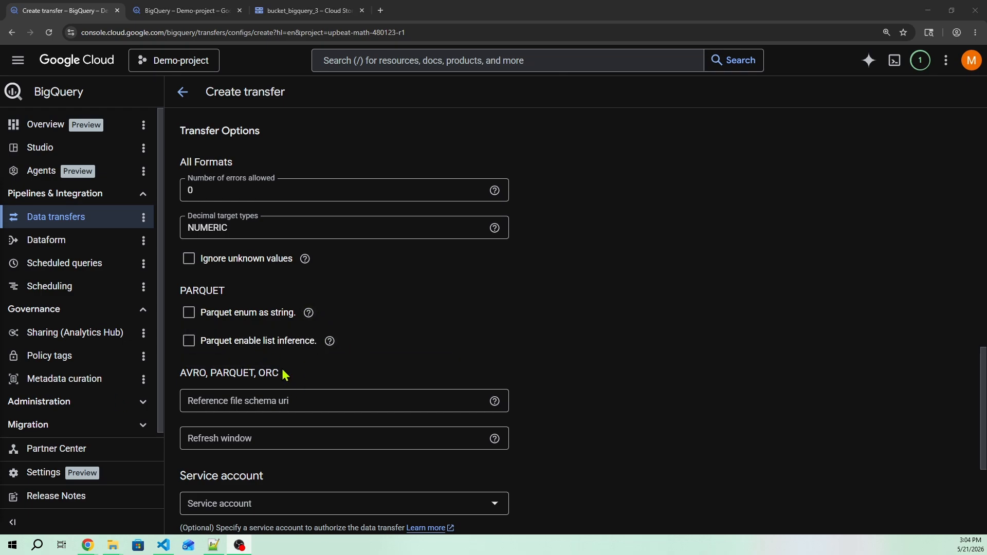
{"action": "mouse_move", "coordinate": [331, 344]}
{"action": "scroll", "coordinate": [307, 293], "scroll_direction": "down", "scroll_amount": 1}
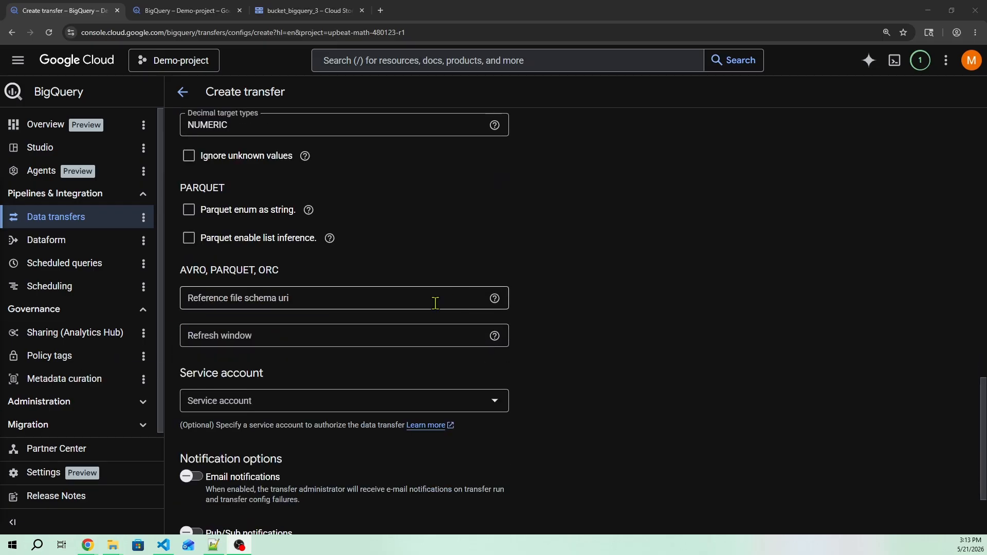
{"action": "scroll", "coordinate": [360, 355], "scroll_direction": "down", "scroll_amount": 2}
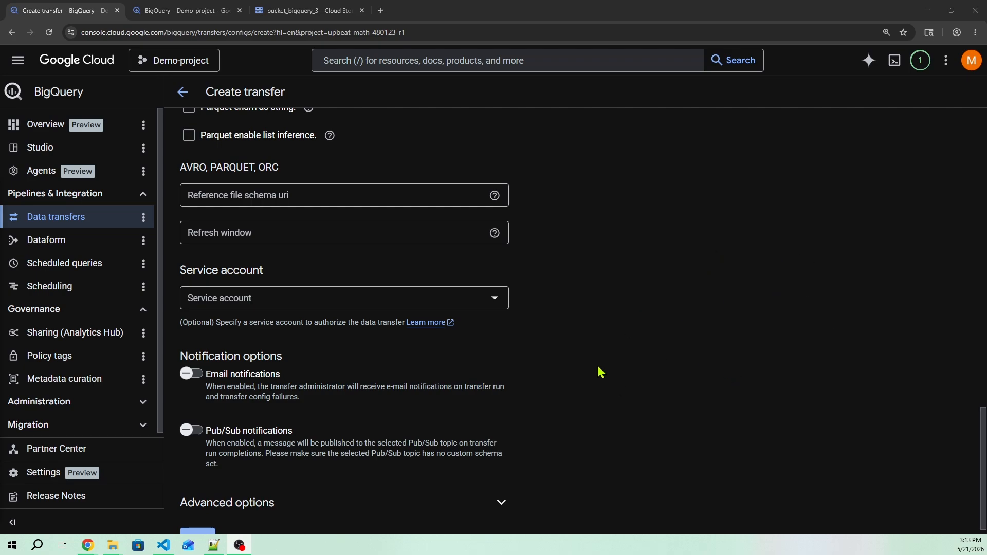
{"action": "left_click", "coordinate": [266, 308]}
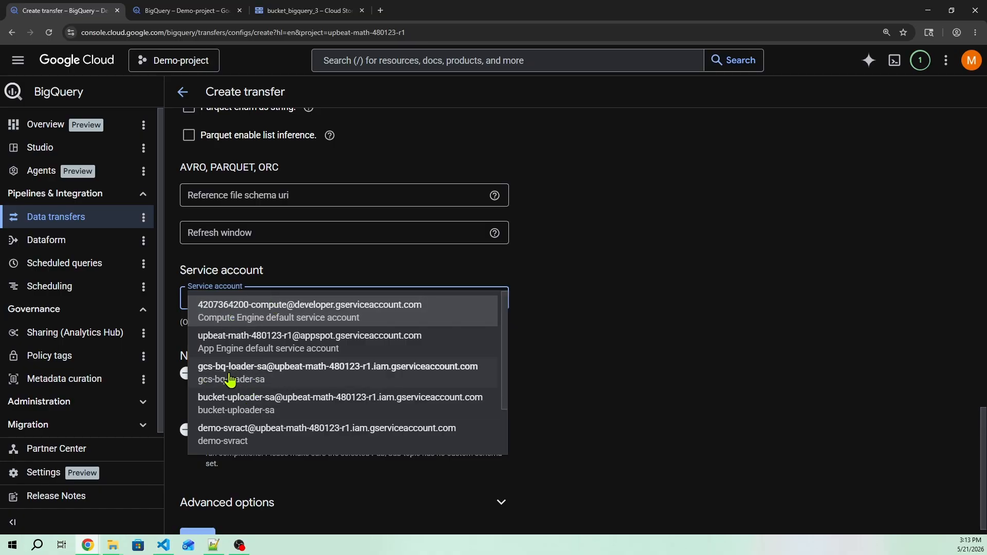
{"action": "left_click", "coordinate": [261, 380]}
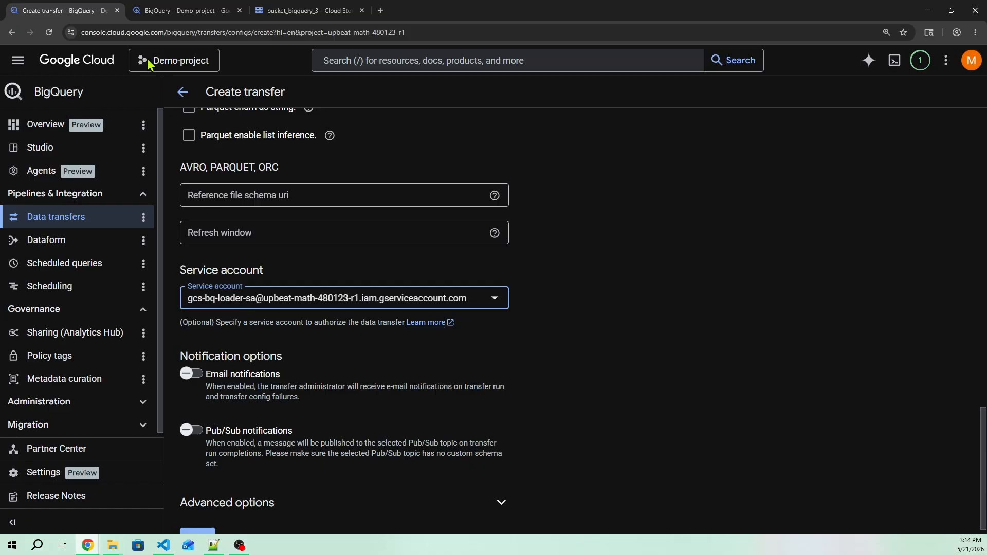
Open the project's IAM Service Accounts page in a new browser tab and switch to it.
{"action": "left_click", "coordinate": [18, 62]}
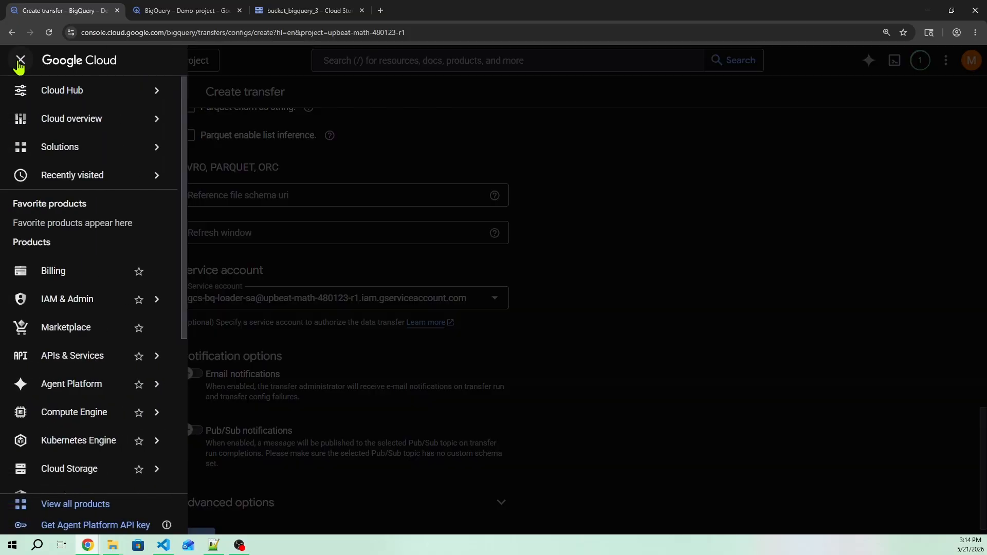
{"action": "mouse_move", "coordinate": [99, 309]}
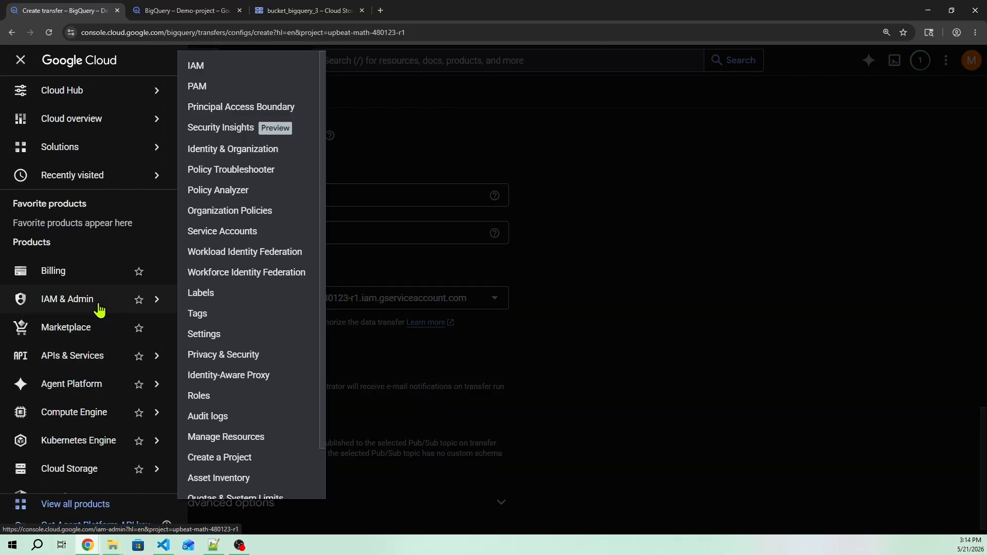
{"action": "right_click", "coordinate": [241, 238]}
{"action": "left_click", "coordinate": [271, 247]}
{"action": "left_click", "coordinate": [431, 11]}
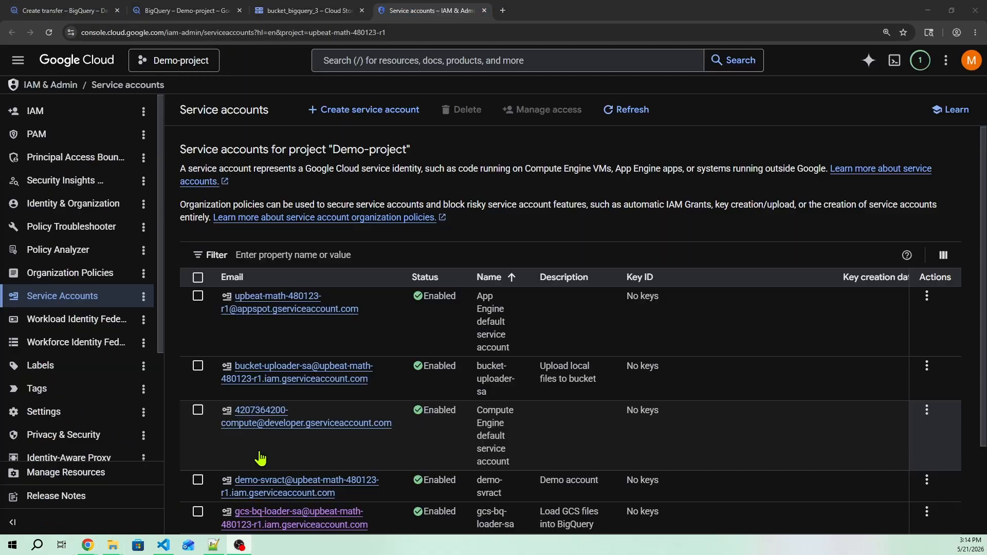
Open the project access settings of the gcs-bq-loader-sa service account and review all of its assigned roles.
{"action": "scroll", "coordinate": [261, 457], "scroll_direction": "down", "scroll_amount": 2}
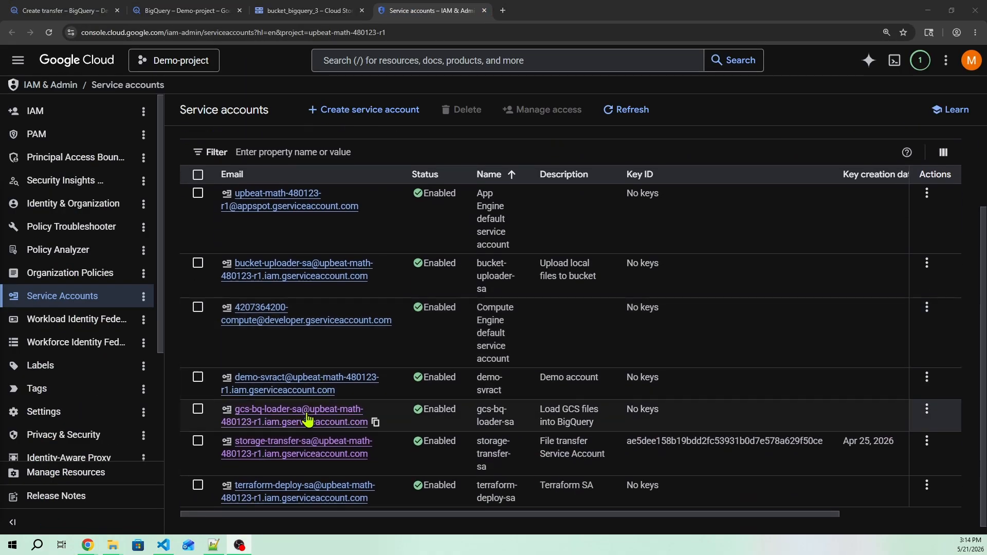
{"action": "left_click", "coordinate": [271, 416]}
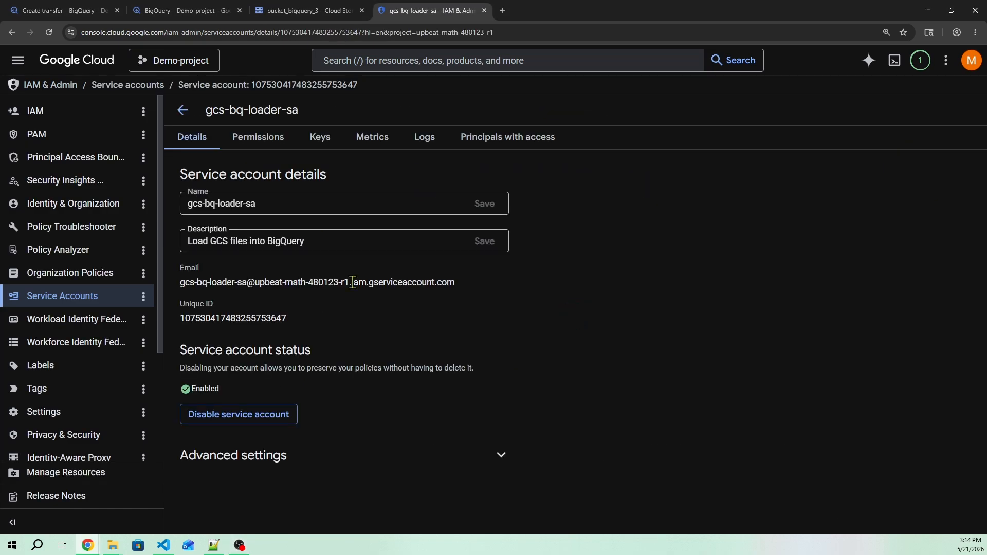
{"action": "left_click", "coordinate": [255, 145]}
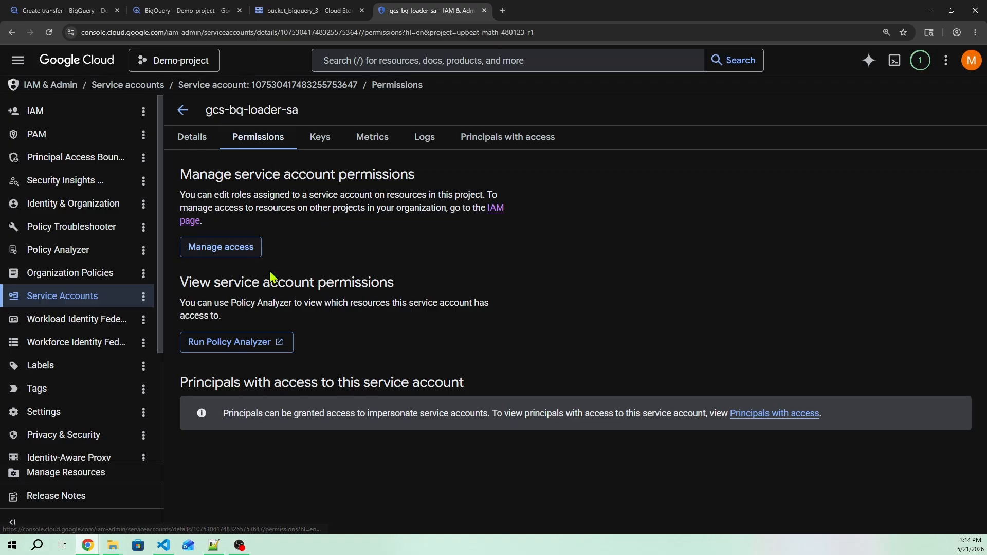
{"action": "left_click", "coordinate": [214, 246]}
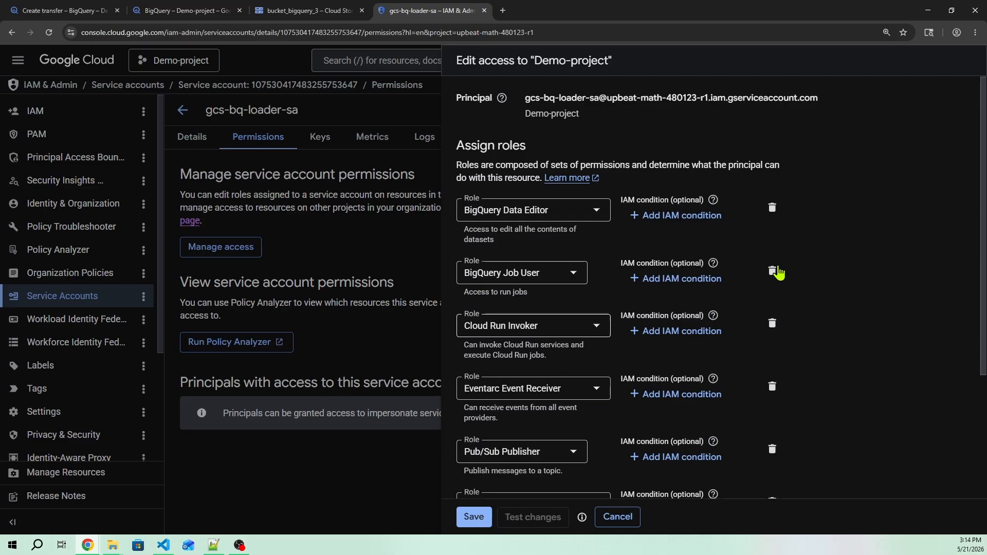
{"action": "scroll", "coordinate": [823, 216], "scroll_direction": "down", "scroll_amount": 1}
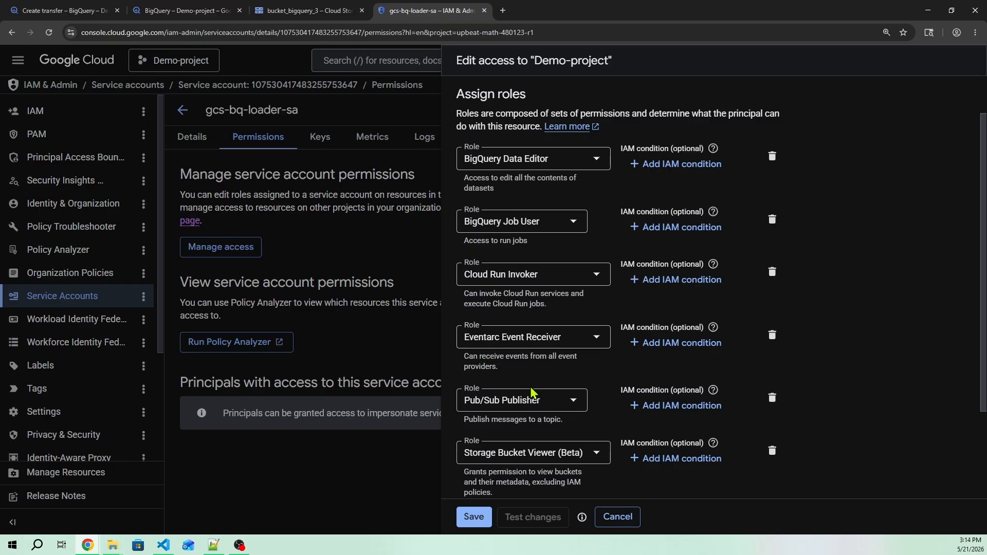
{"action": "scroll", "coordinate": [506, 355], "scroll_direction": "down", "scroll_amount": 2}
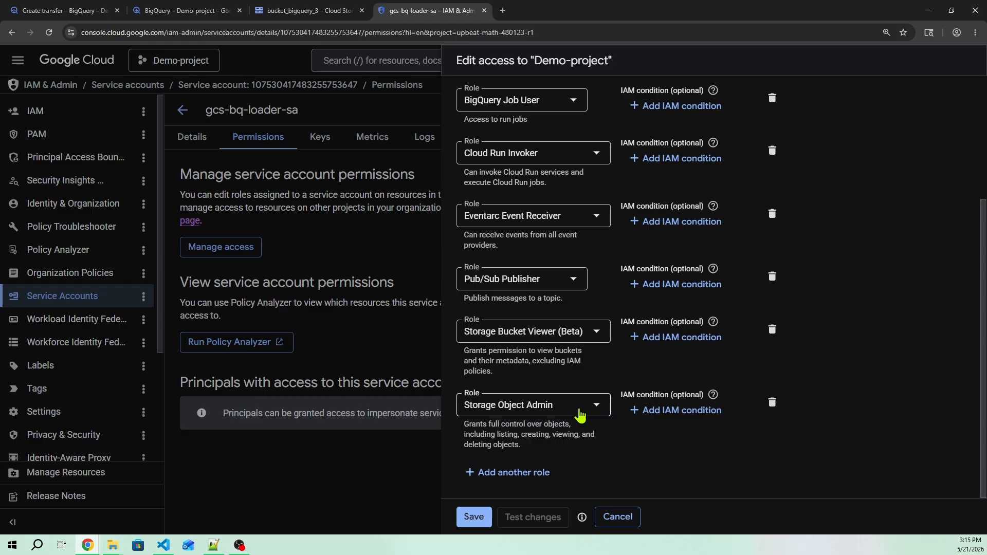
{"action": "scroll", "coordinate": [591, 139], "scroll_direction": "up", "scroll_amount": 2}
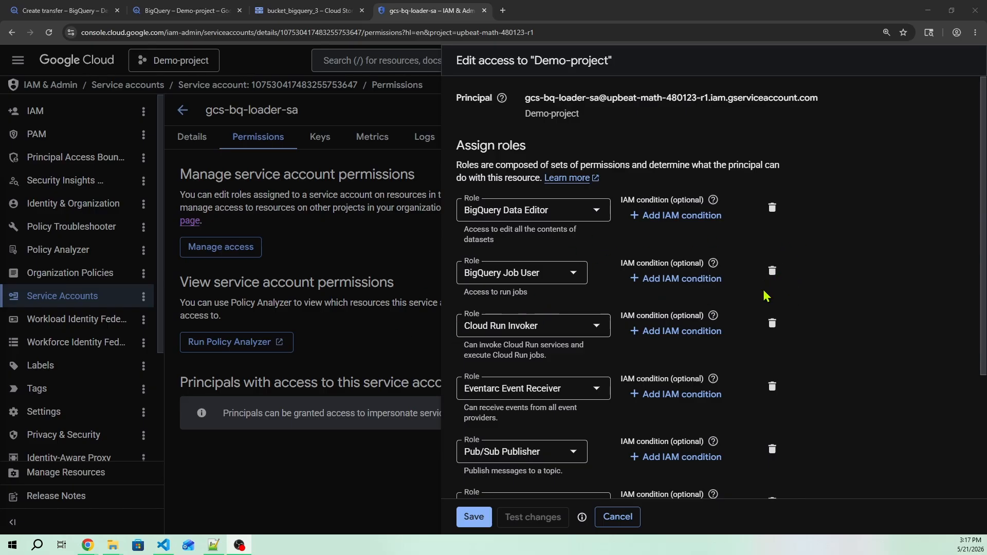
Remove the BigQuery Job User, Cloud Run Invoker, Eventarc Event Receiver and Pub/Sub Publisher roles from gcs-bq-loader-sa and save the policy.
{"action": "left_click", "coordinate": [772, 274]}
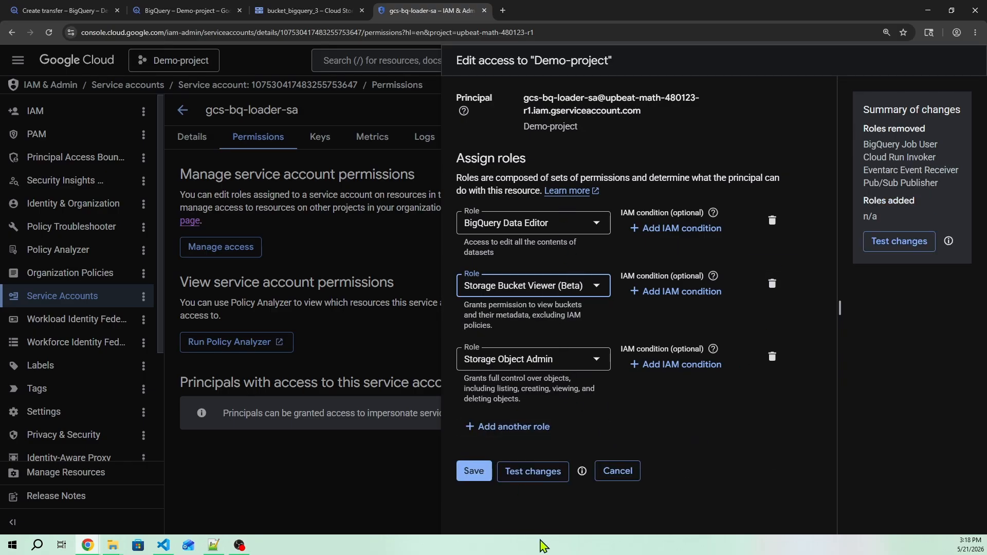
{"action": "left_click", "coordinate": [472, 474]}
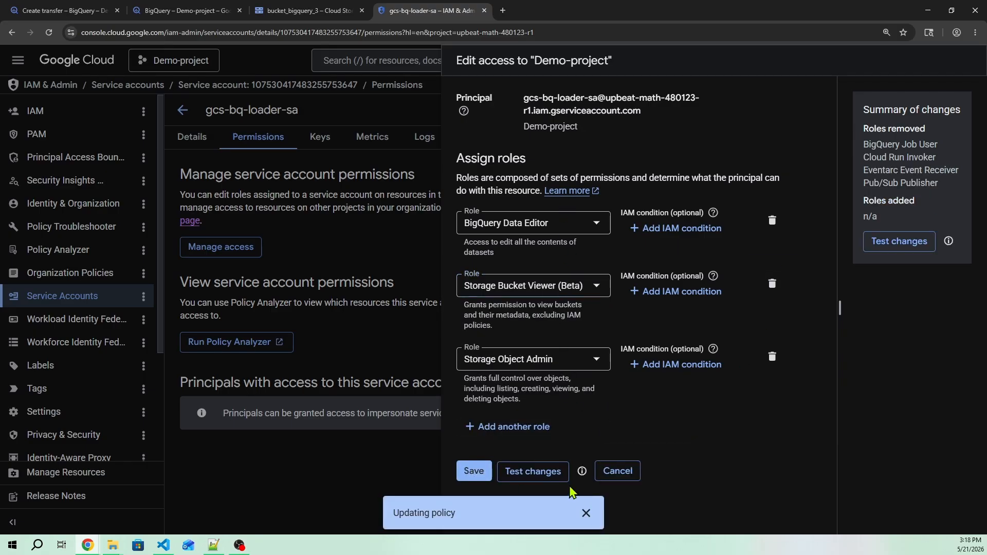
{"action": "left_click", "coordinate": [221, 251]}
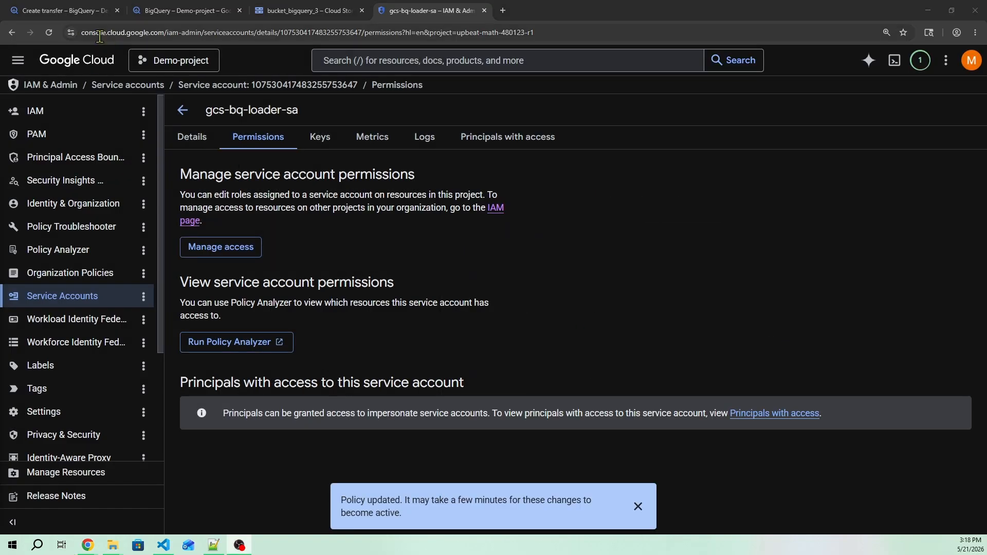
Return to the Create transfer form, save the transfer with notifications left off, and go to the Data transfers list.
{"action": "left_click", "coordinate": [79, 5]}
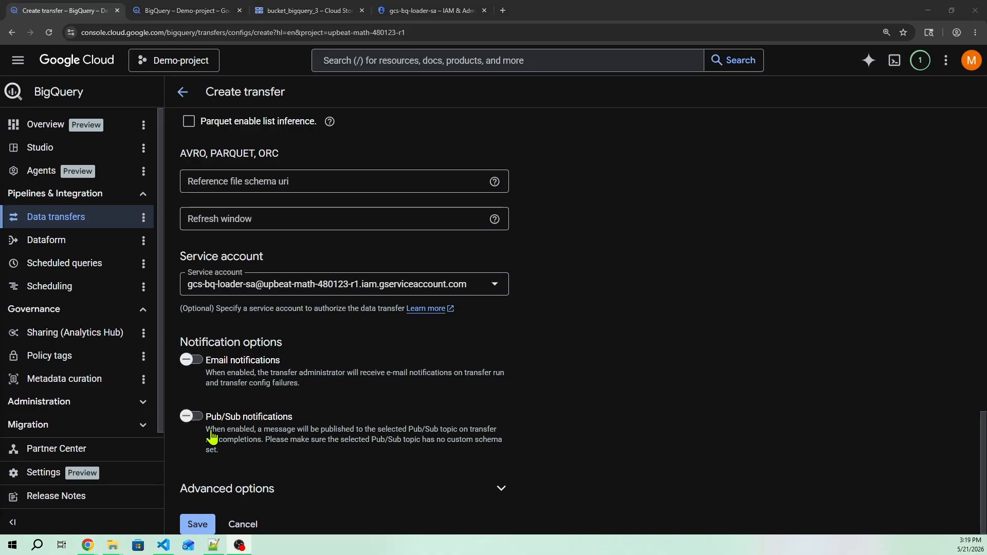
{"action": "left_click", "coordinate": [198, 525]}
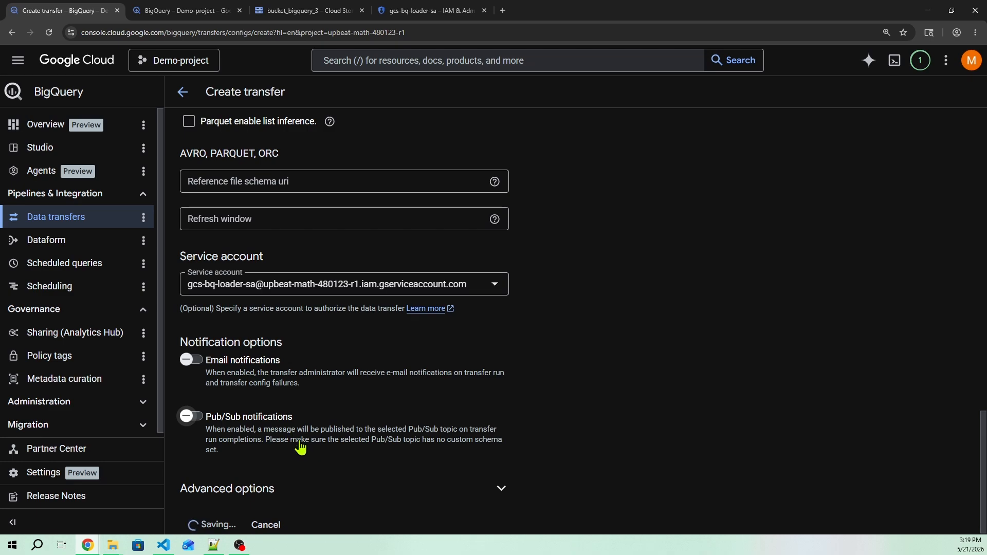
{"action": "left_click", "coordinate": [183, 93]}
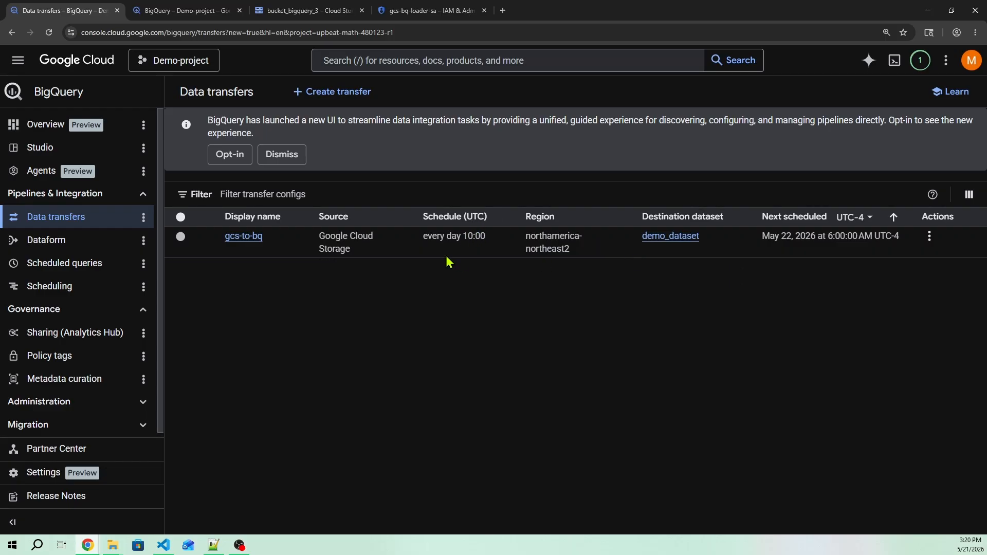
{"action": "key", "text": "alt+Tab"}
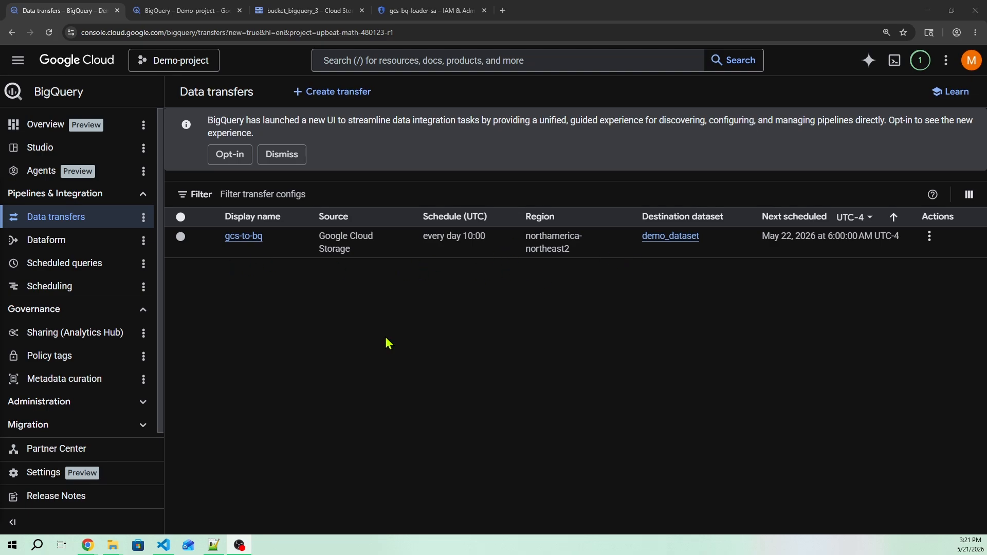
Start a one-time run of the gcs-to-bq transfer and reload its run history.
{"action": "left_click", "coordinate": [246, 237]}
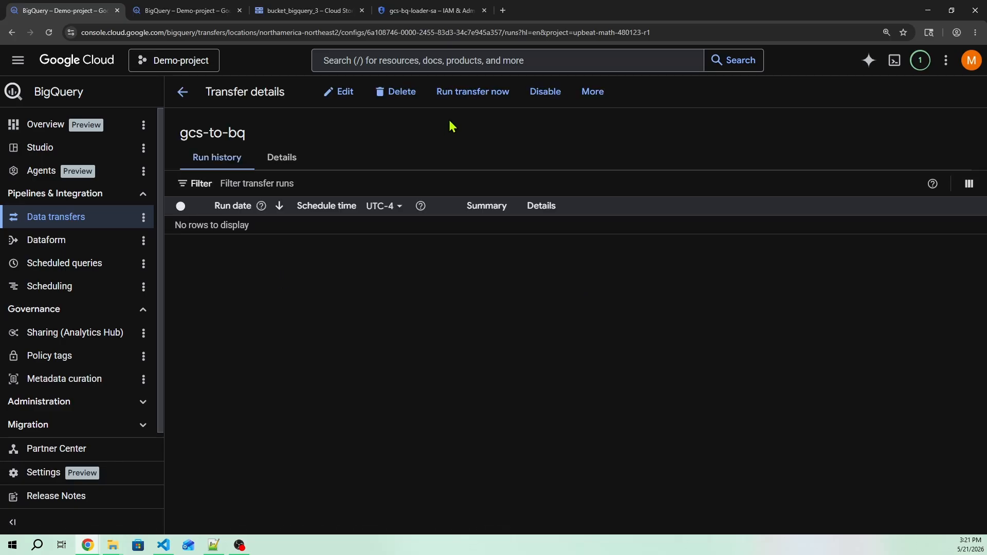
{"action": "left_click", "coordinate": [472, 94]}
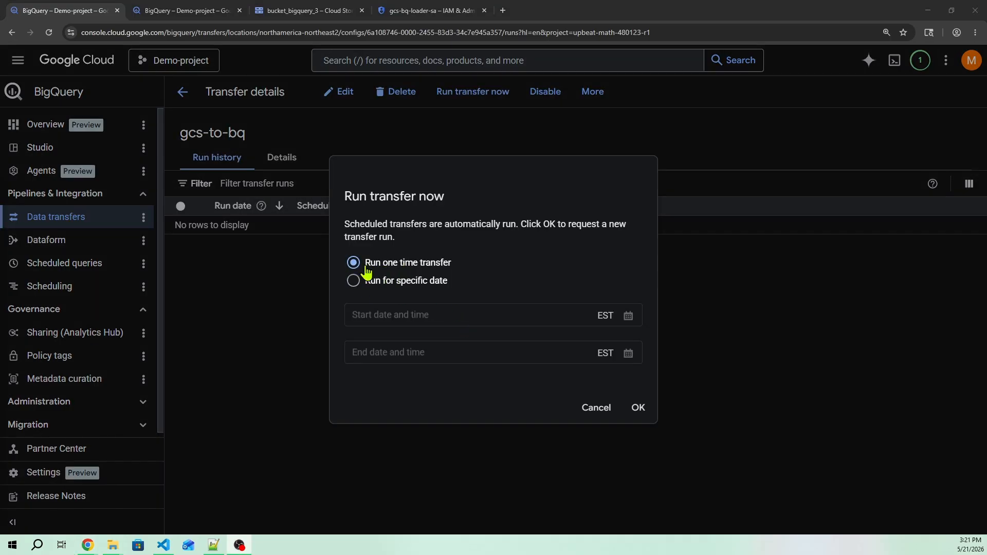
{"action": "left_click", "coordinate": [638, 408]}
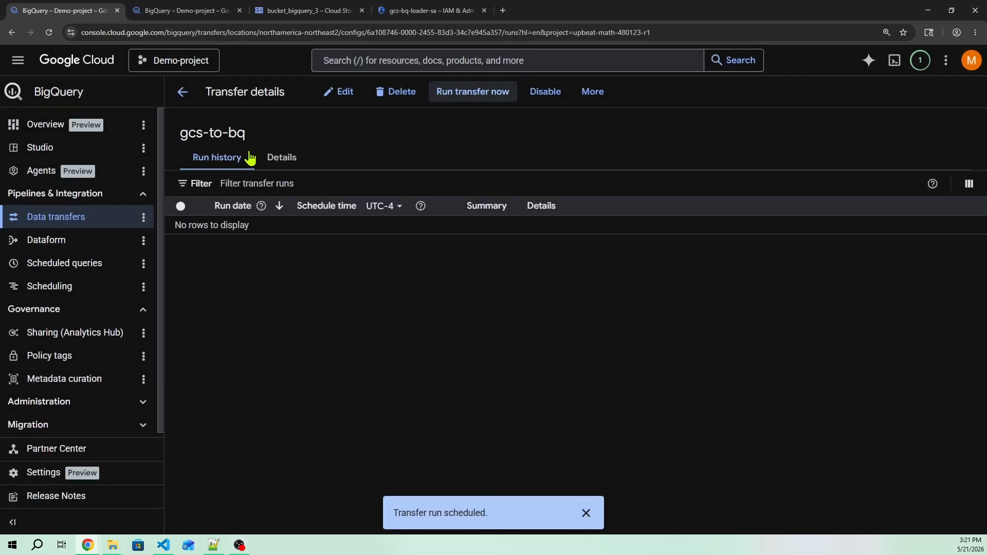
{"action": "left_click", "coordinate": [48, 35]}
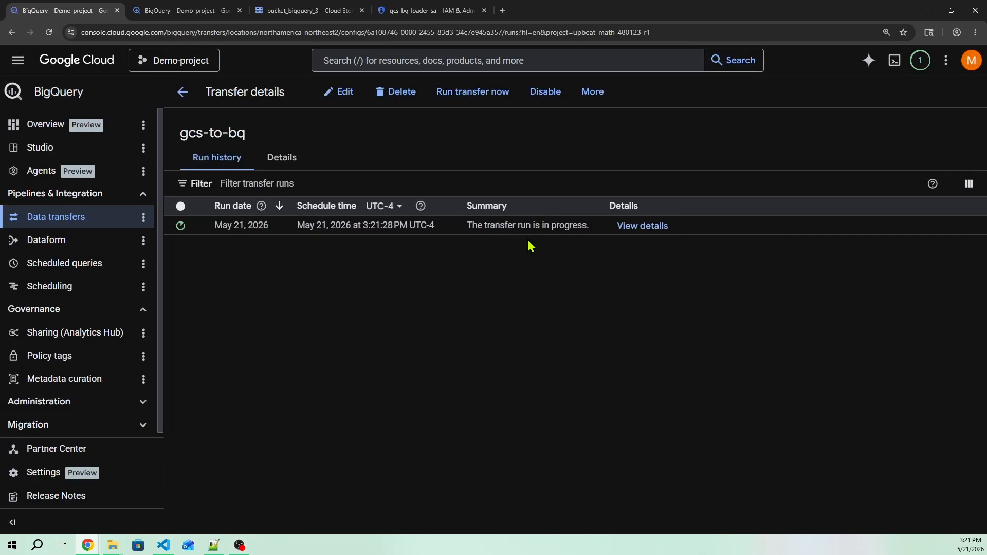
Examine the run's details in a widened pane, refresh its logs, expand the job completion entry, and close the pane.
{"action": "left_click", "coordinate": [640, 231]}
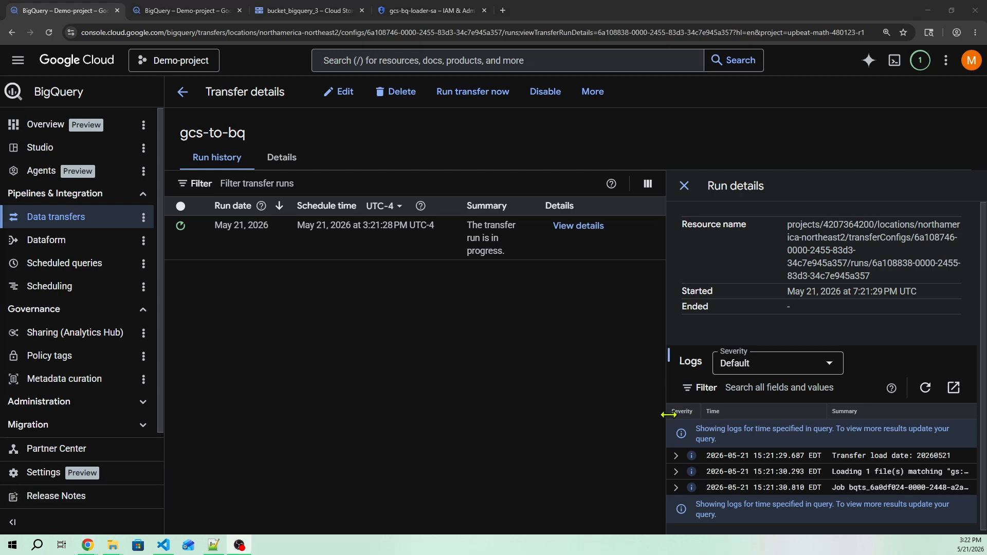
{"action": "left_click_drag", "start_coordinate": [667, 351], "coordinate": [400, 355]}
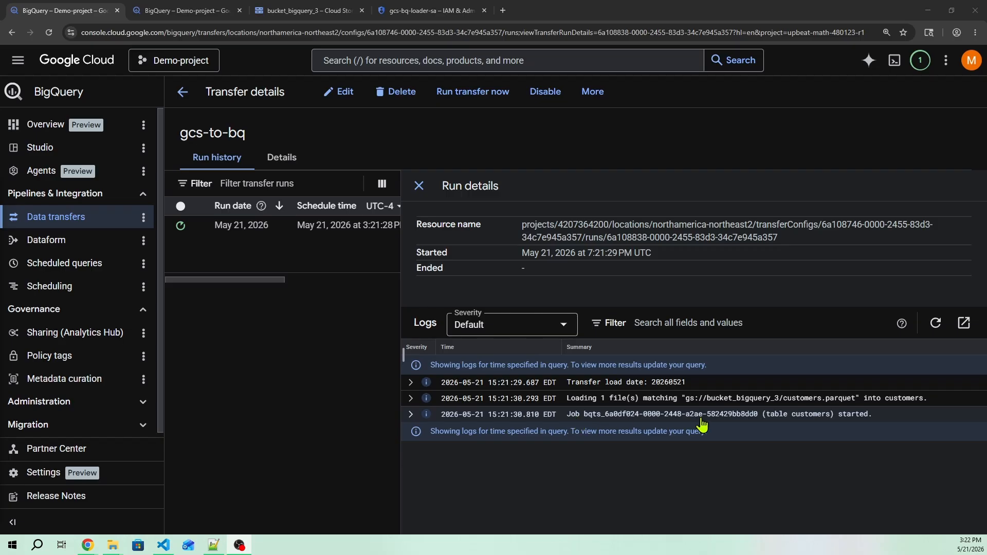
{"action": "left_click", "coordinate": [936, 325]}
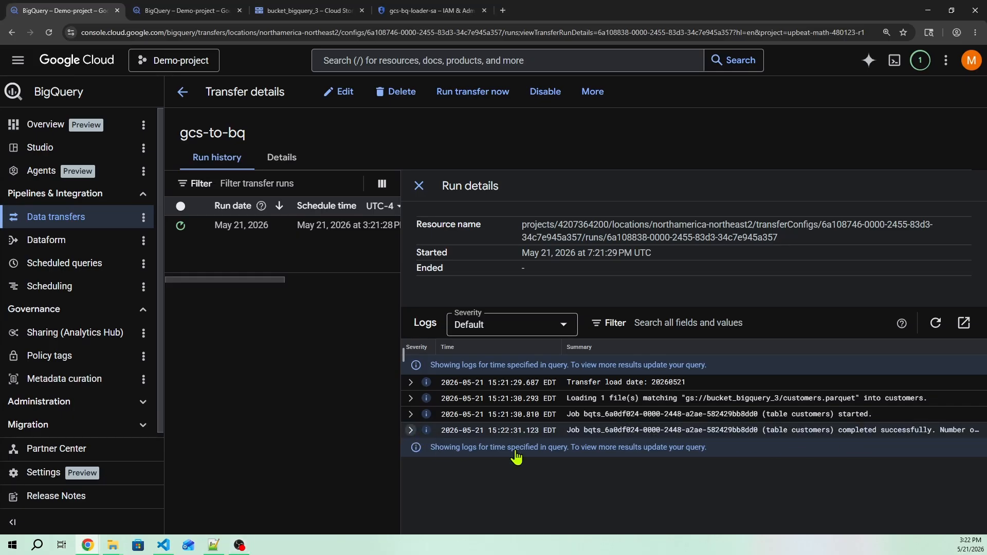
{"action": "left_click", "coordinate": [519, 431]}
{"action": "scroll", "coordinate": [578, 453], "scroll_direction": "down", "scroll_amount": 1}
{"action": "scroll", "coordinate": [642, 463], "scroll_direction": "up", "scroll_amount": 1}
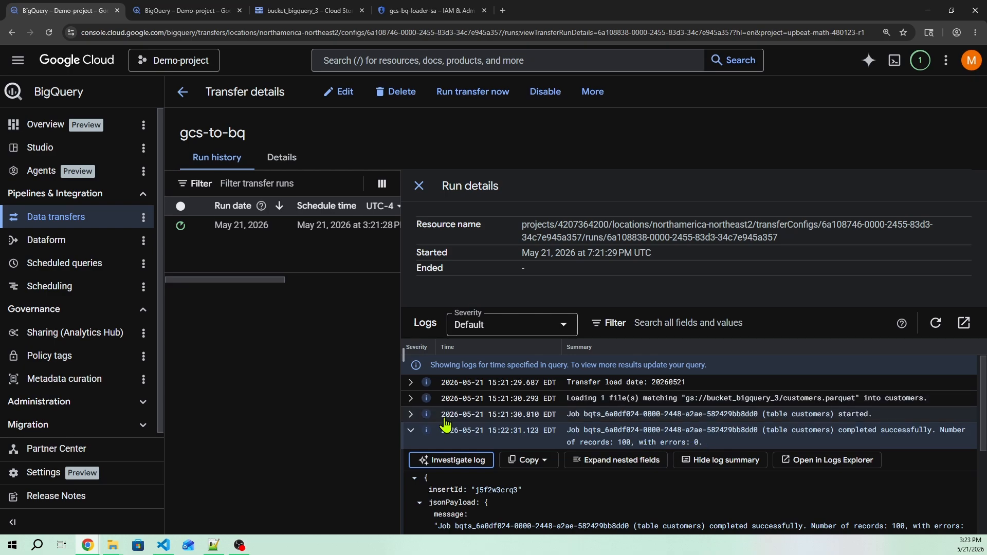
{"action": "left_click", "coordinate": [411, 430]}
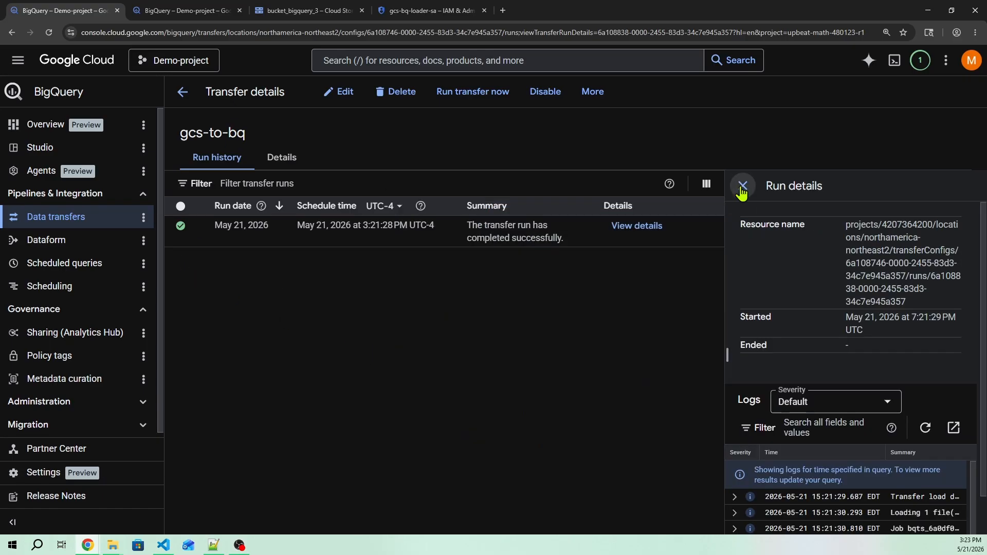
{"action": "left_click", "coordinate": [741, 189]}
{"action": "mouse_move", "coordinate": [184, 231]}
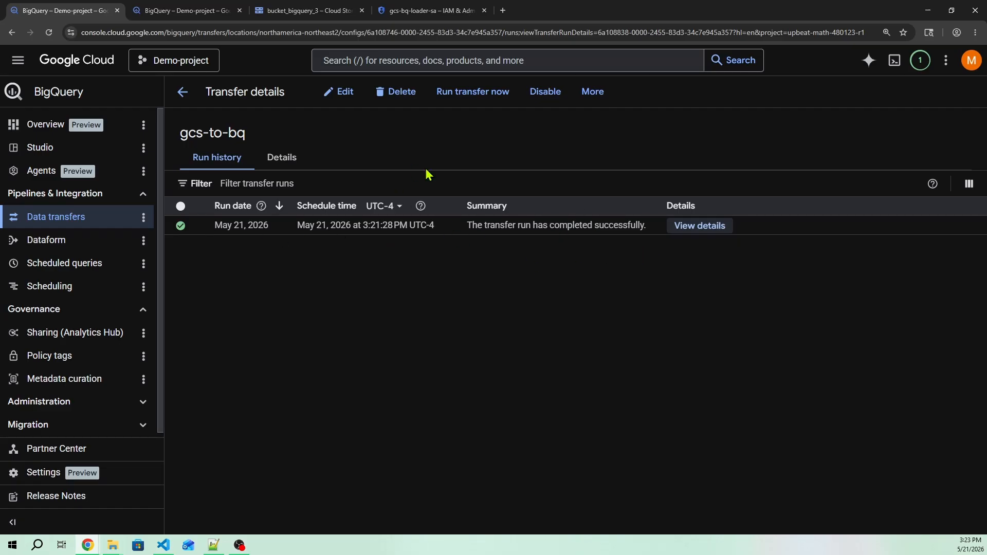
Run the SELECT * query on demo_dataset.customers in the query editor and look through the returned rows.
{"action": "left_click", "coordinate": [194, 11]}
{"action": "left_click_drag", "start_coordinate": [538, 261], "coordinate": [263, 255]}
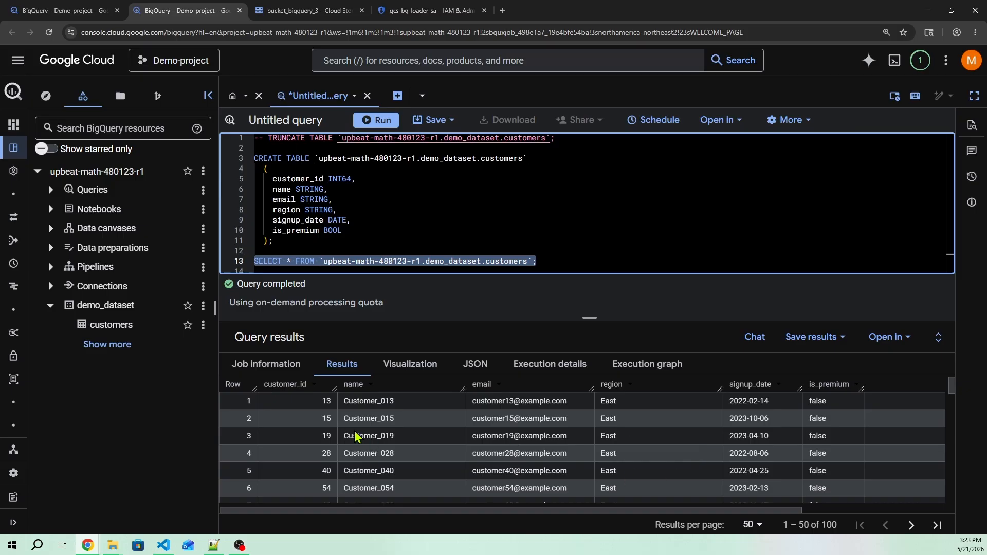
{"action": "scroll", "coordinate": [390, 451], "scroll_direction": "down", "scroll_amount": 10}
{"action": "scroll", "coordinate": [391, 451], "scroll_direction": "down", "scroll_amount": 4}
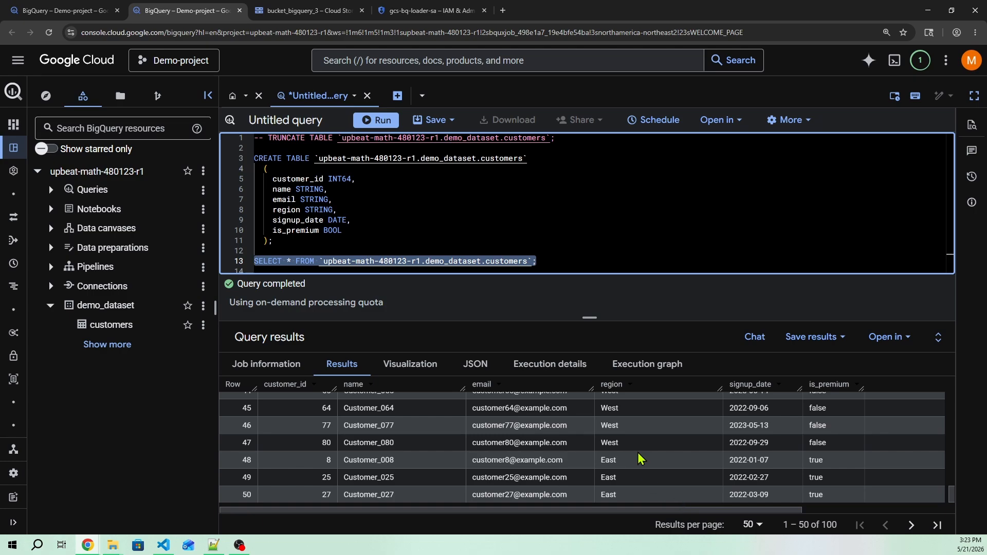
Open the gcs-to-bq transfer for editing and check the available repeat frequency options, leaving Days selected.
{"action": "left_click", "coordinate": [69, 9]}
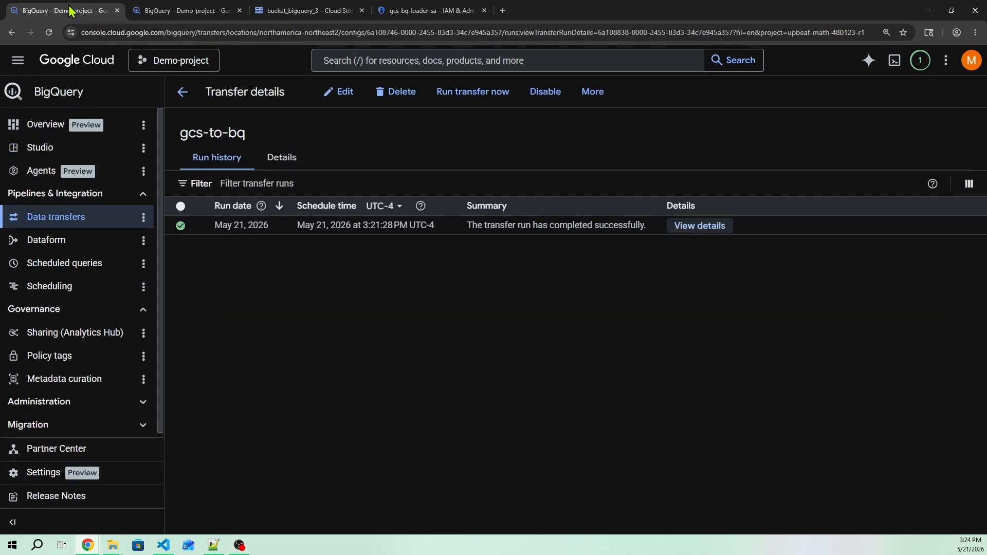
{"action": "left_click", "coordinate": [183, 94]}
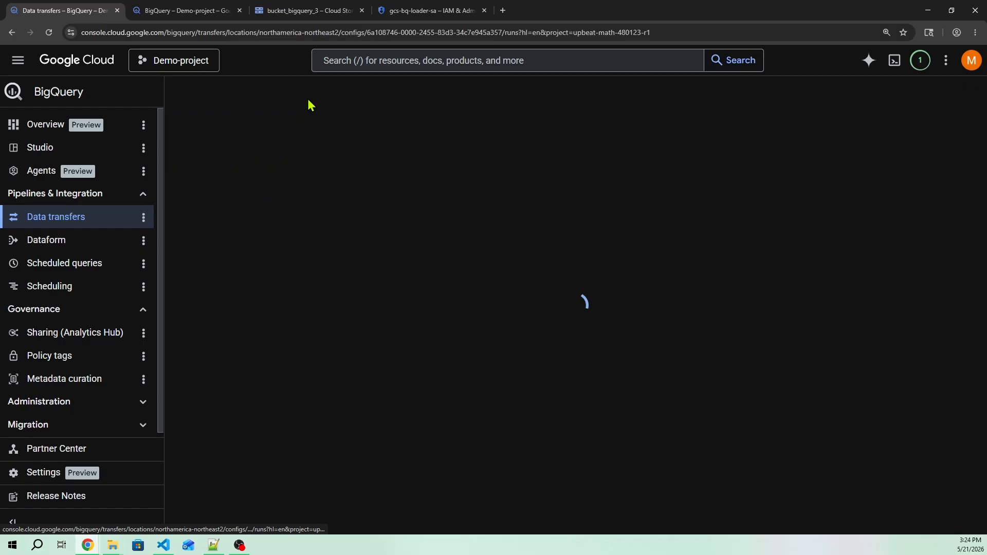
{"action": "left_click", "coordinate": [342, 92]}
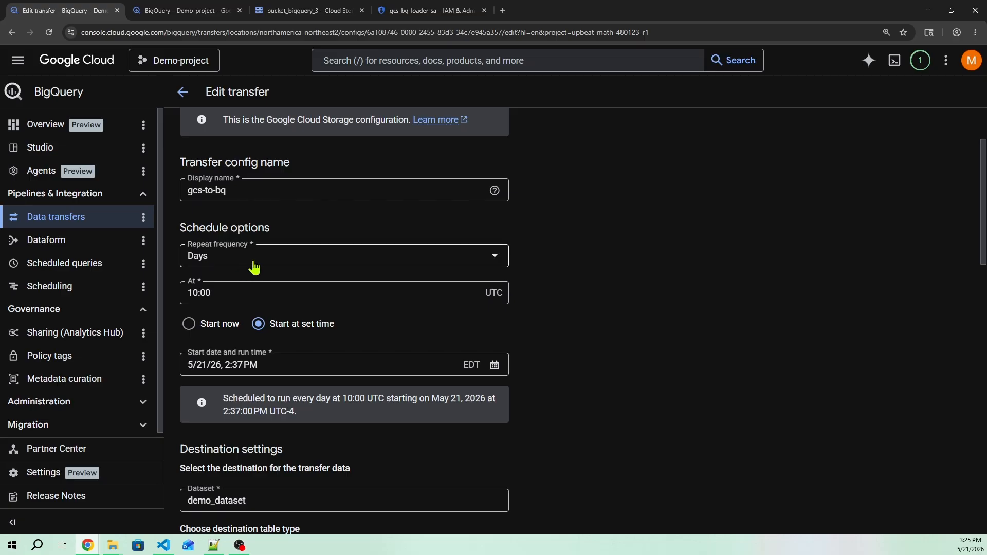
{"action": "left_click", "coordinate": [227, 264]}
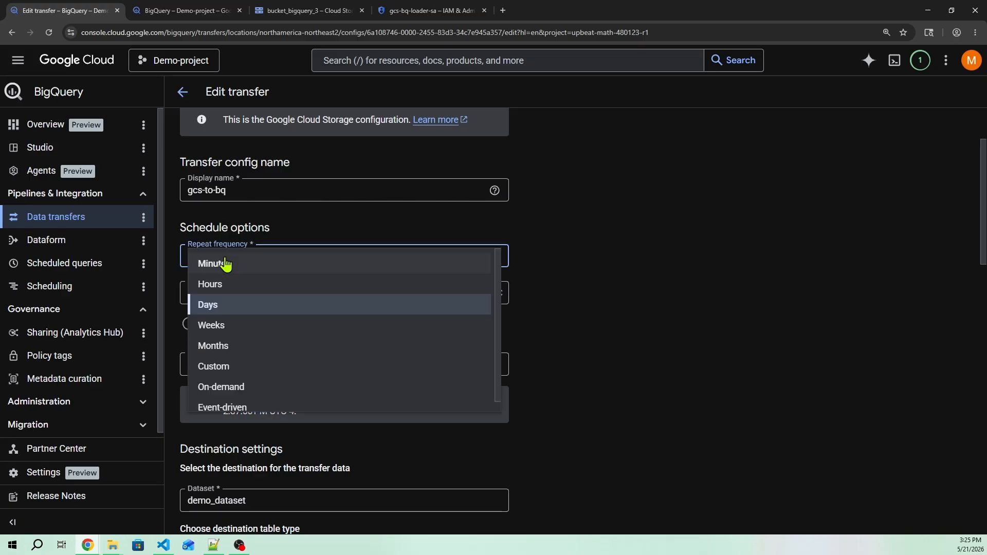
{"action": "scroll", "coordinate": [239, 399], "scroll_direction": "down", "scroll_amount": 1}
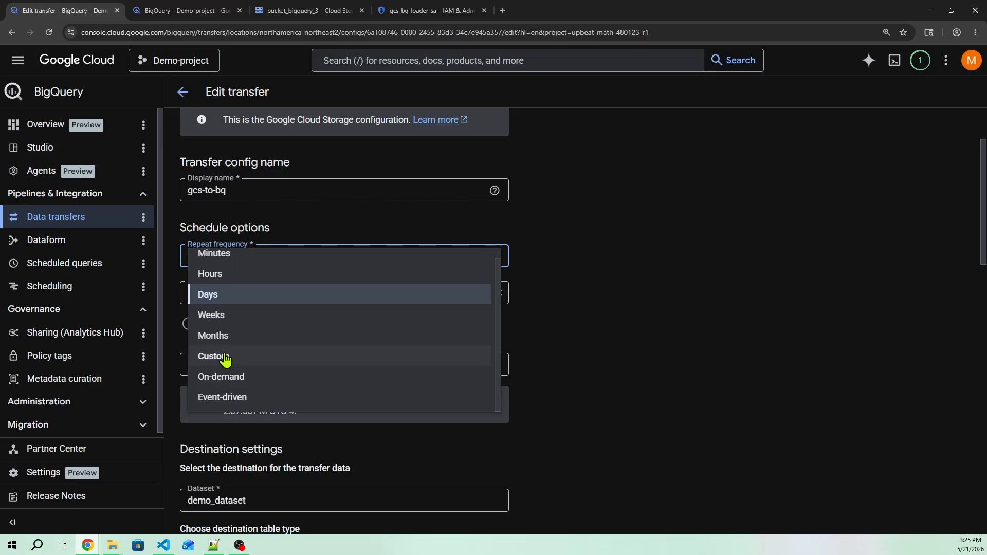
{"action": "left_click", "coordinate": [668, 316]}
Review the destination, data source and transfer options in the gcs-to-bq edit form to see which settings are editable.
{"action": "scroll", "coordinate": [292, 311], "scroll_direction": "down", "scroll_amount": 4}
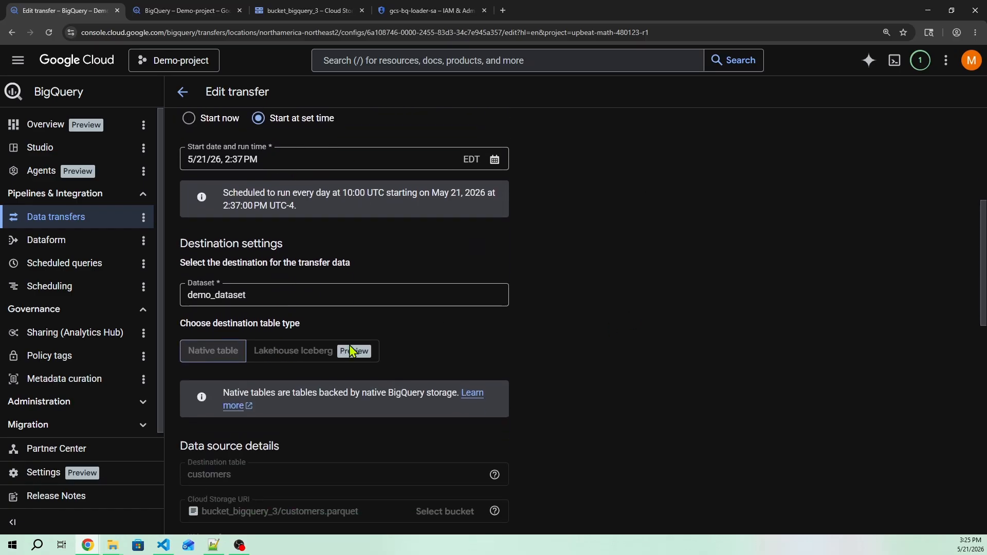
{"action": "scroll", "coordinate": [352, 351], "scroll_direction": "down", "scroll_amount": 5}
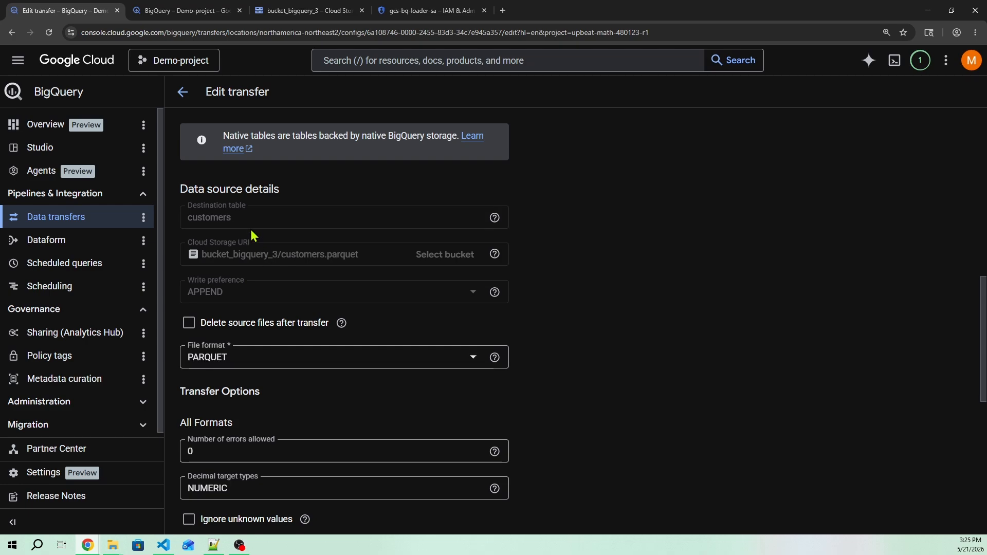
{"action": "scroll", "coordinate": [252, 236], "scroll_direction": "up", "scroll_amount": 3}
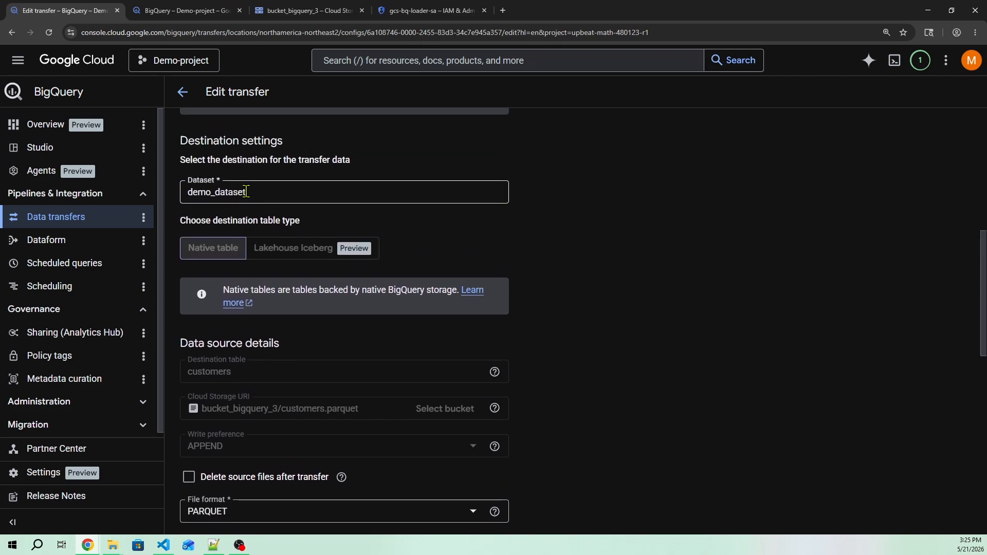
{"action": "scroll", "coordinate": [246, 216], "scroll_direction": "down", "scroll_amount": 5}
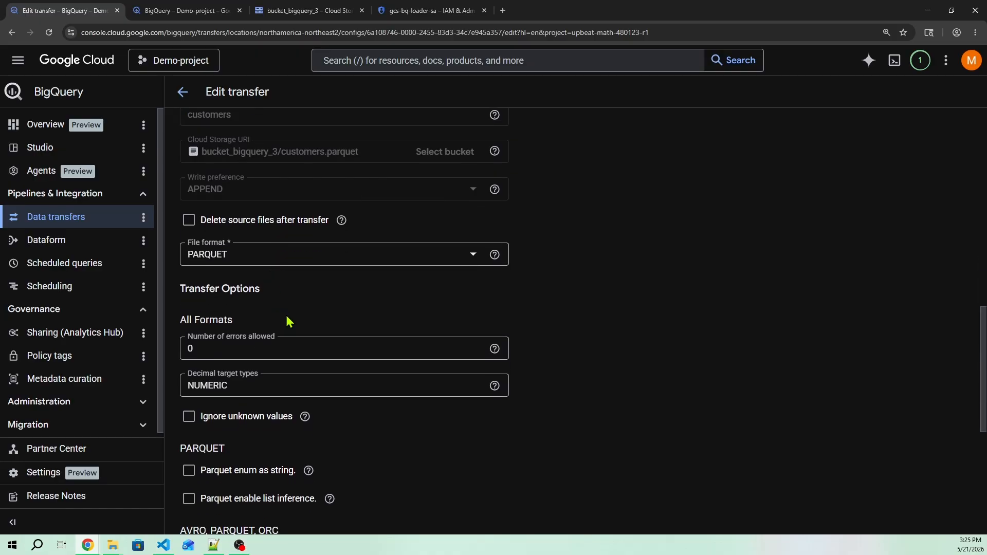
Examine the service account and notification options in the gcs-to-bq edit form, and recheck the data source details for editable fields.
{"action": "scroll", "coordinate": [287, 321], "scroll_direction": "down", "scroll_amount": 2}
{"action": "scroll", "coordinate": [297, 391], "scroll_direction": "down", "scroll_amount": 5}
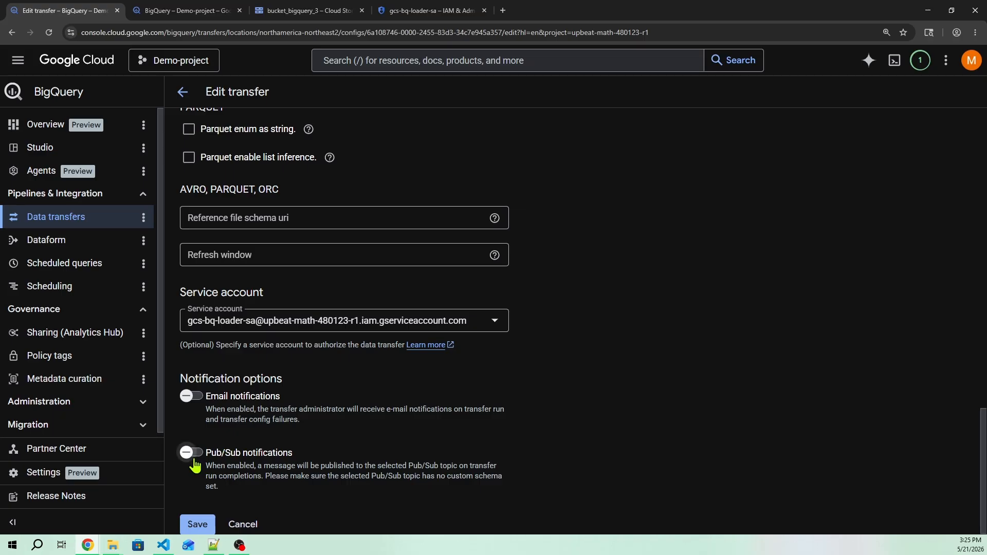
{"action": "scroll", "coordinate": [259, 434], "scroll_direction": "up", "scroll_amount": 1}
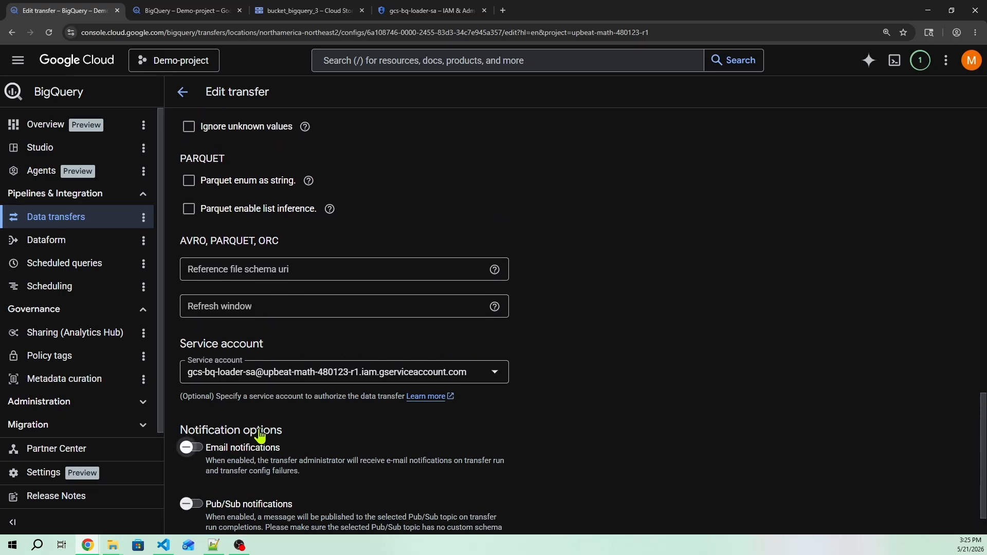
{"action": "scroll", "coordinate": [286, 369], "scroll_direction": "up", "scroll_amount": 5}
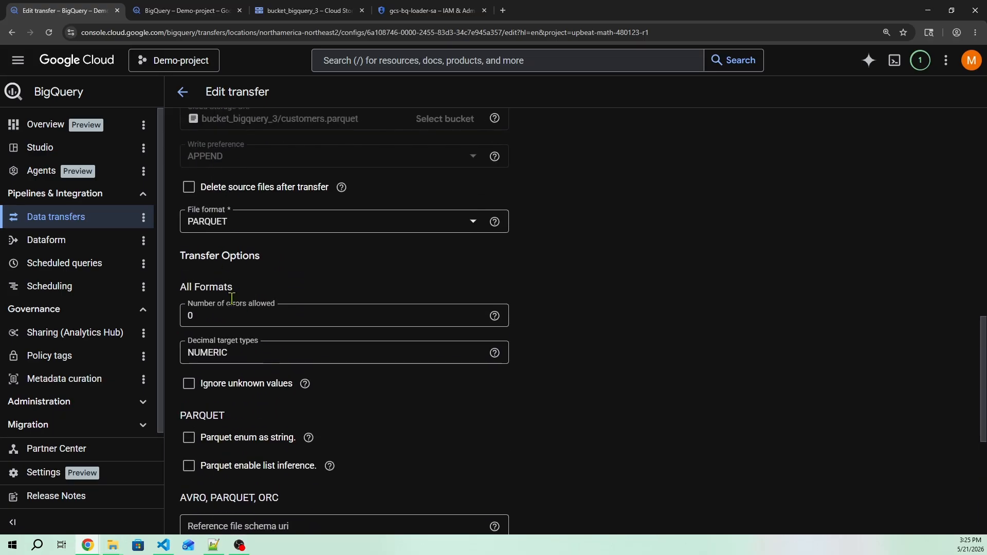
{"action": "scroll", "coordinate": [242, 438], "scroll_direction": "up", "scroll_amount": 3}
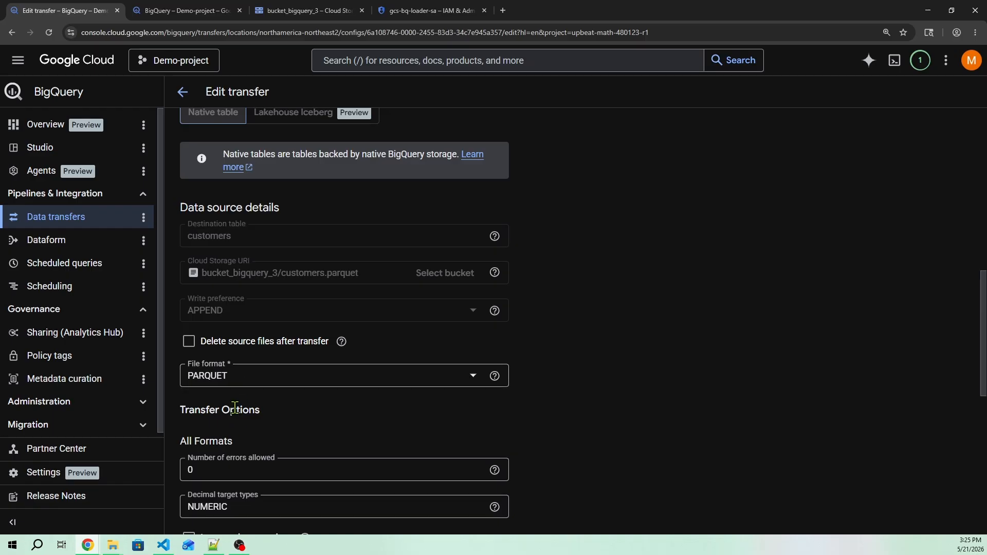
{"action": "scroll", "coordinate": [234, 408], "scroll_direction": "up", "scroll_amount": 6}
{"action": "scroll", "coordinate": [248, 346], "scroll_direction": "down", "scroll_amount": 5}
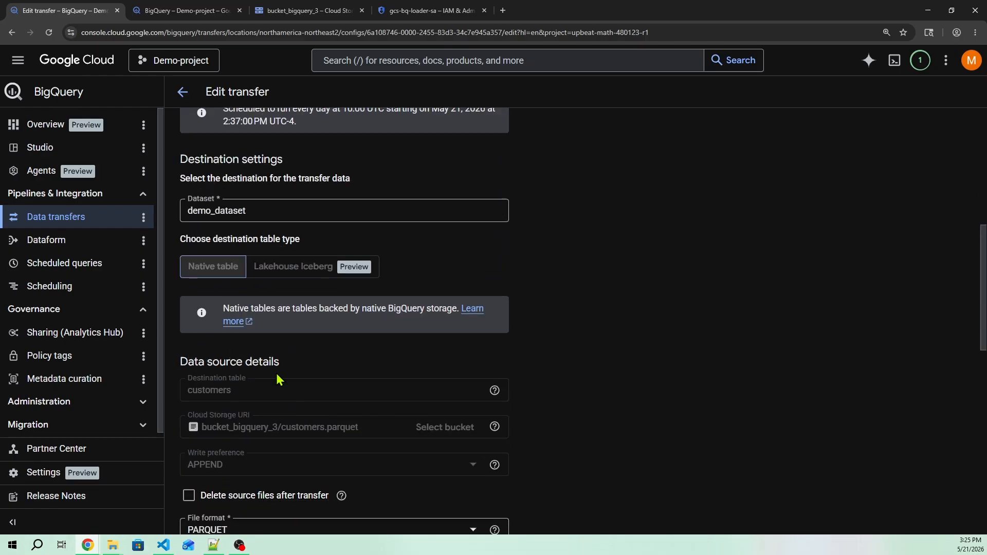
{"action": "scroll", "coordinate": [230, 338], "scroll_direction": "down", "scroll_amount": 1}
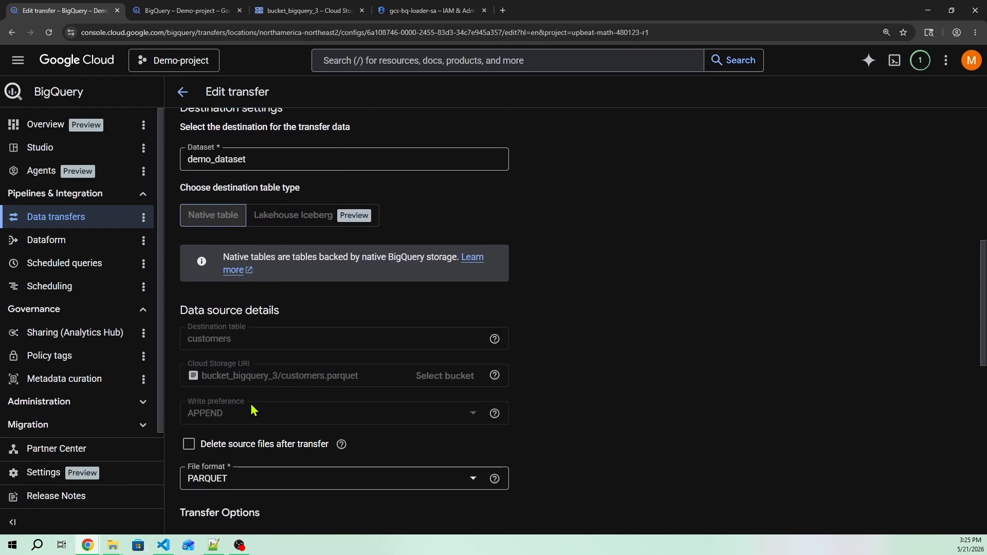